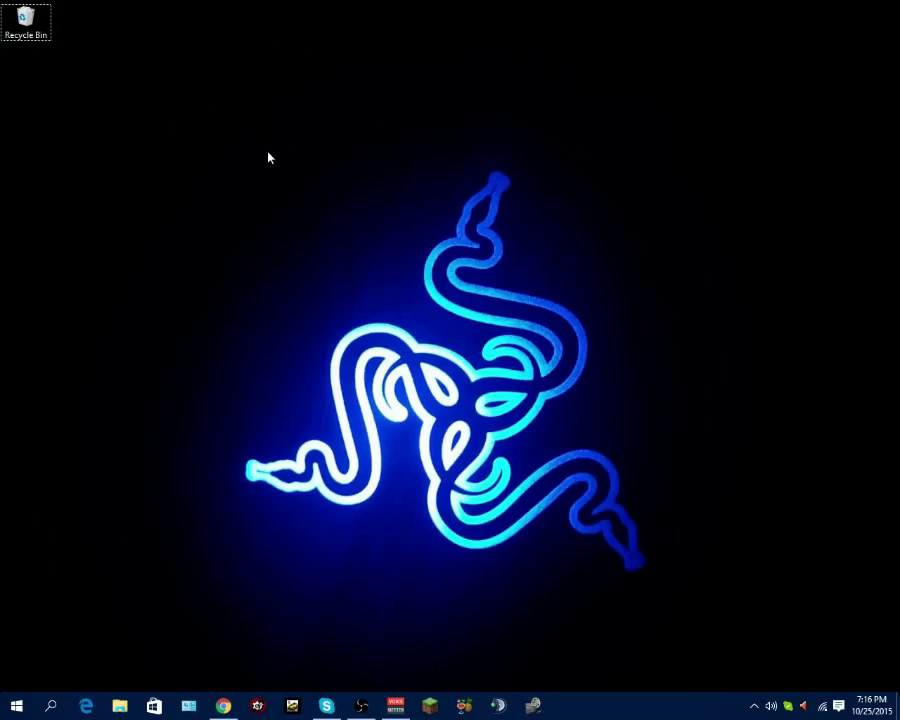
Open the Minecraft Launcher, check the version selection in the current profile's settings, and close the launcher
left_click(429, 706)
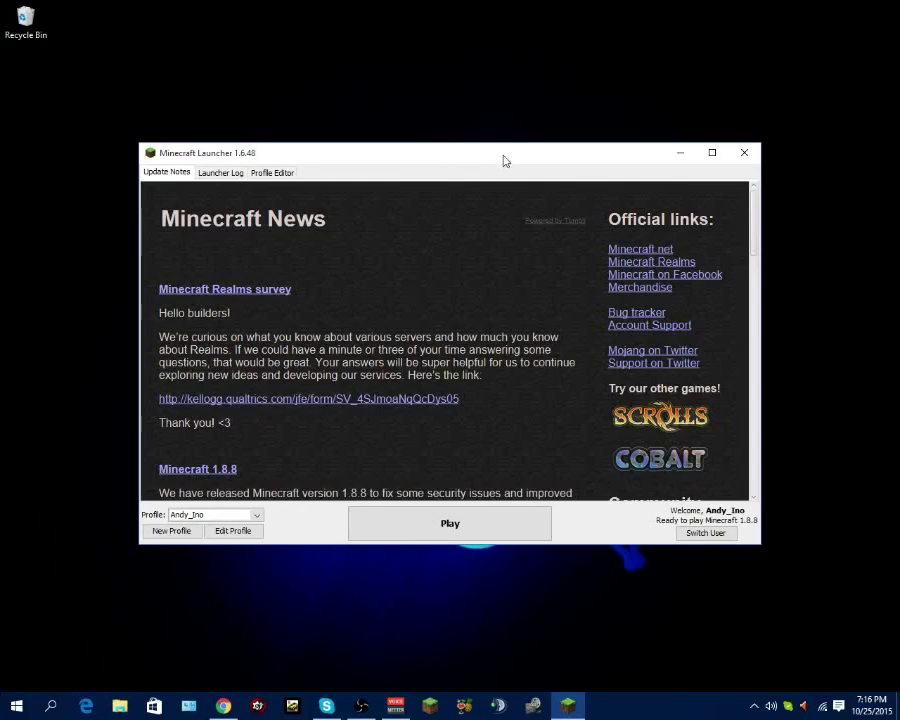
left_click_drag(504, 160, 521, 134)
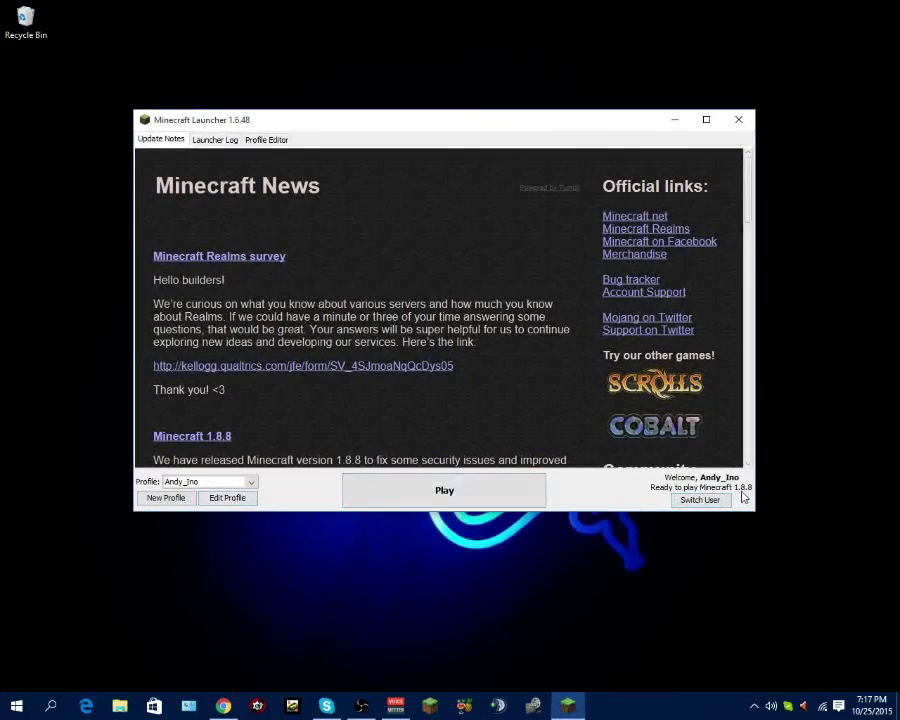
left_click(252, 500)
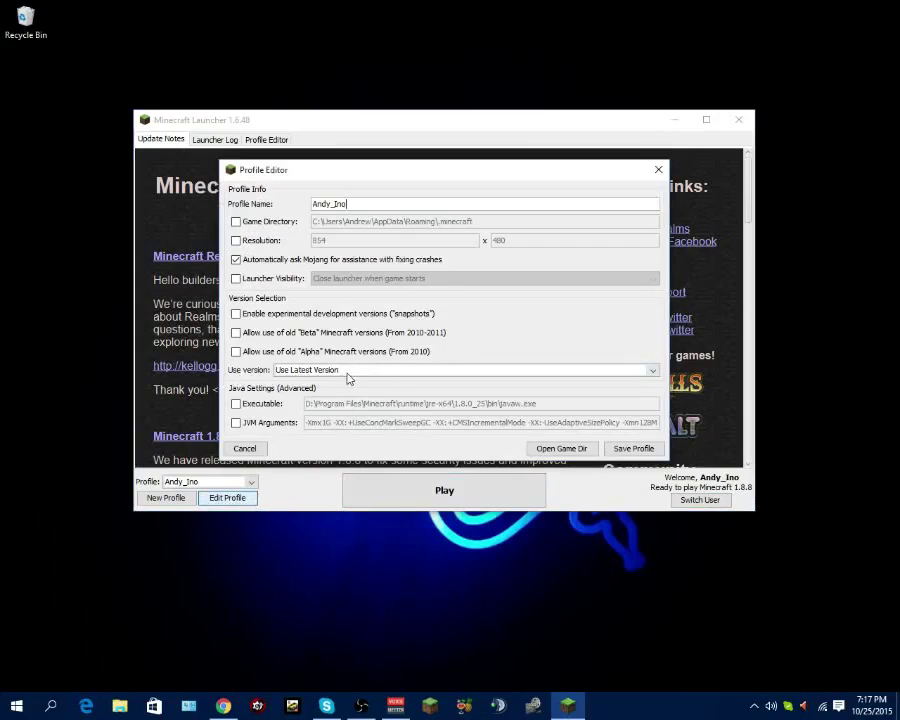
left_click(647, 450)
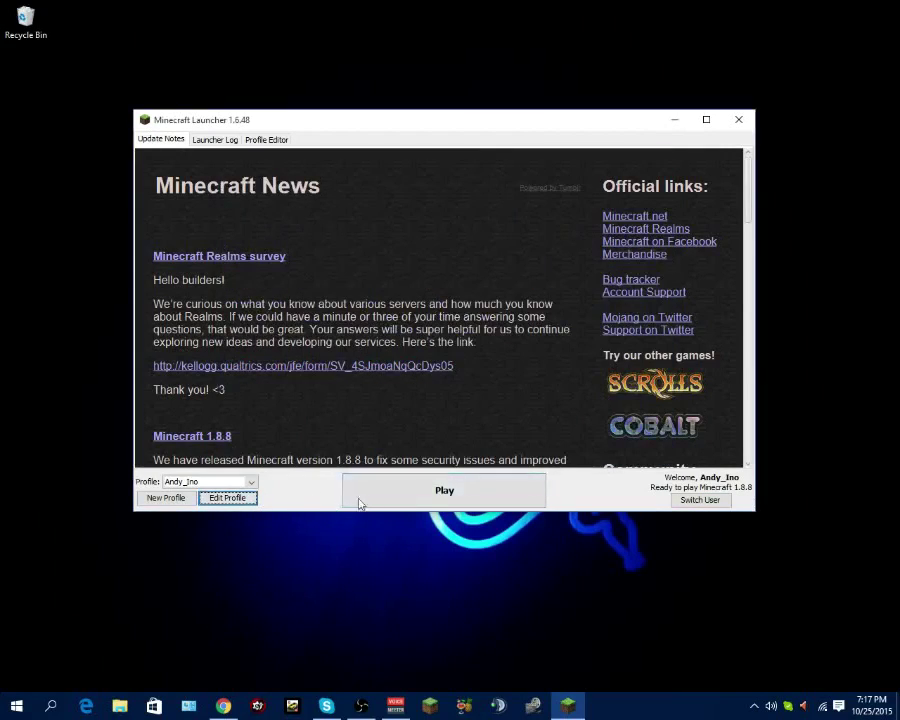
left_click(740, 120)
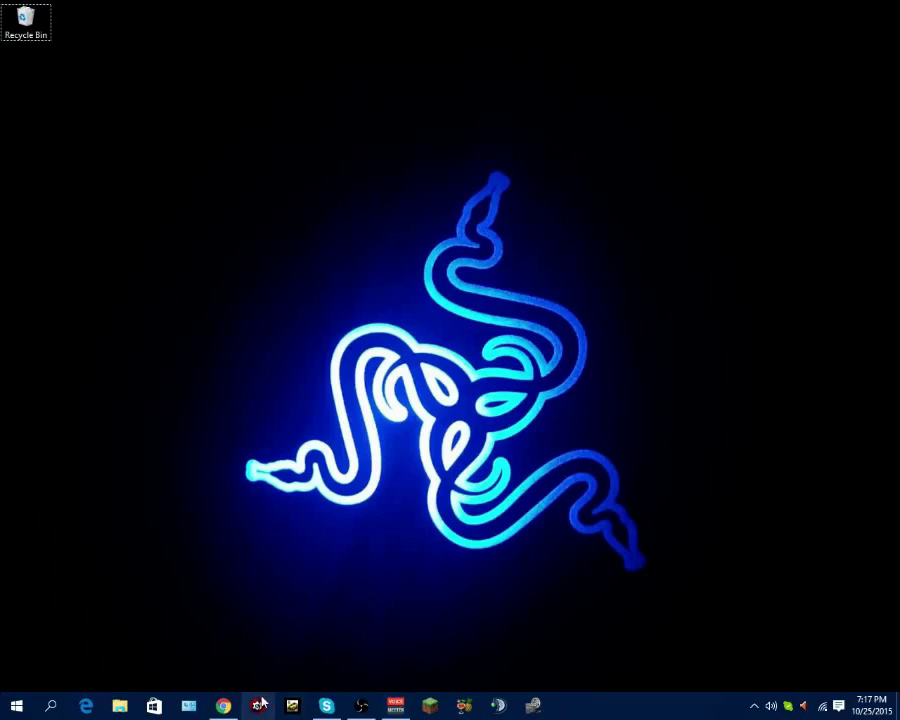
Switch to Chrome, search Google for "optifine" and open the OptiFine home page
left_click(225, 706)
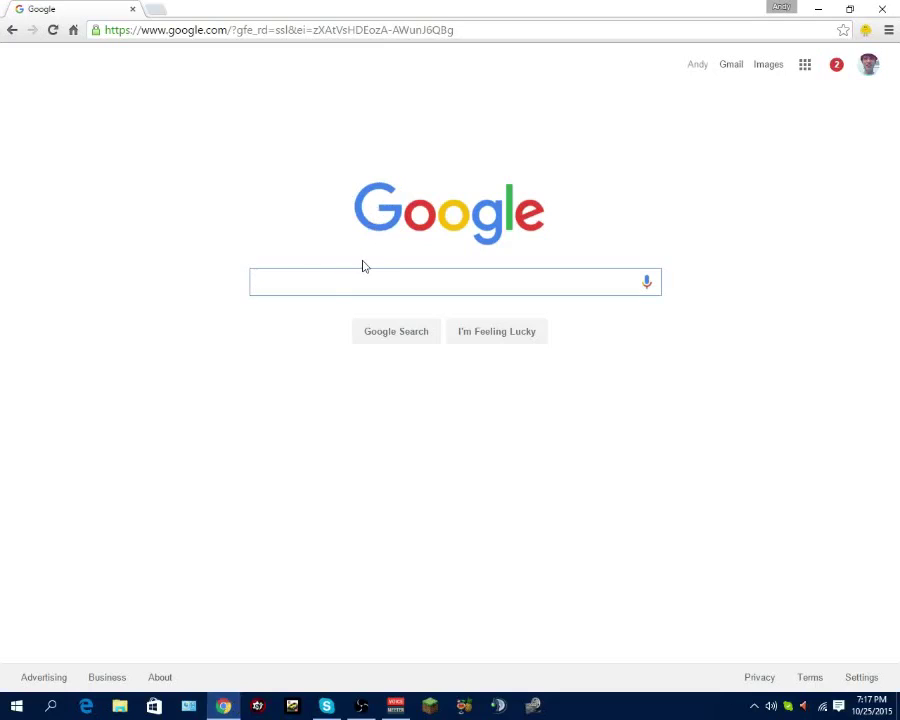
type("optifine")
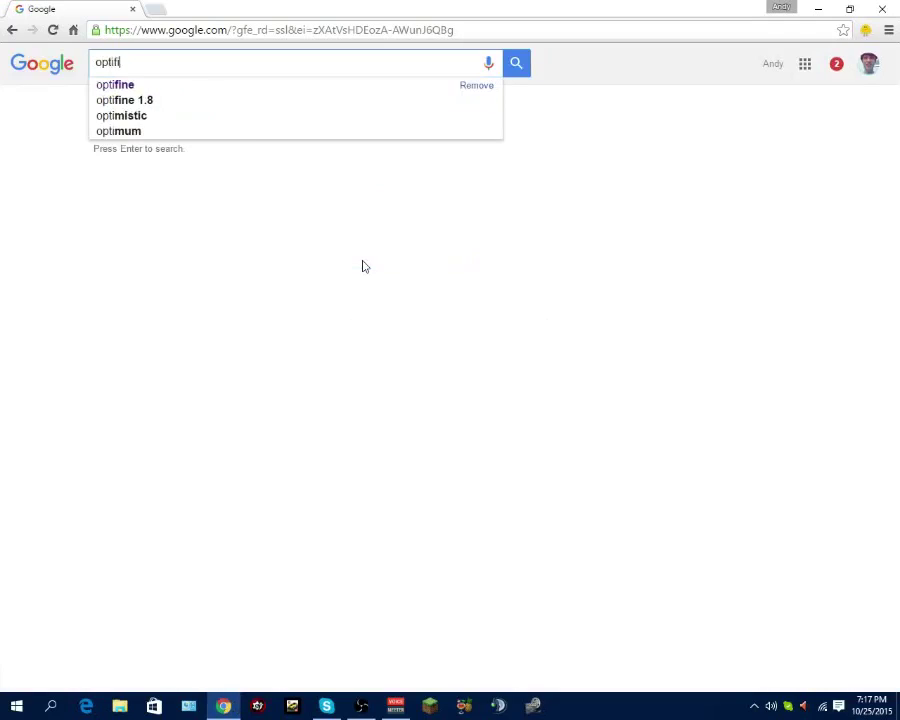
key("Return")
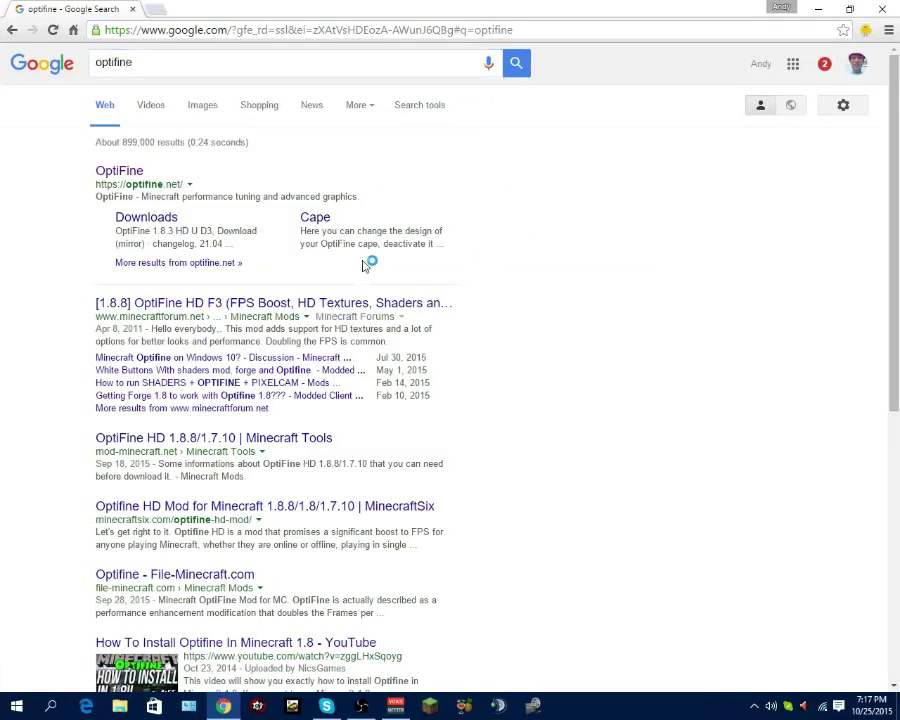
left_click(170, 220)
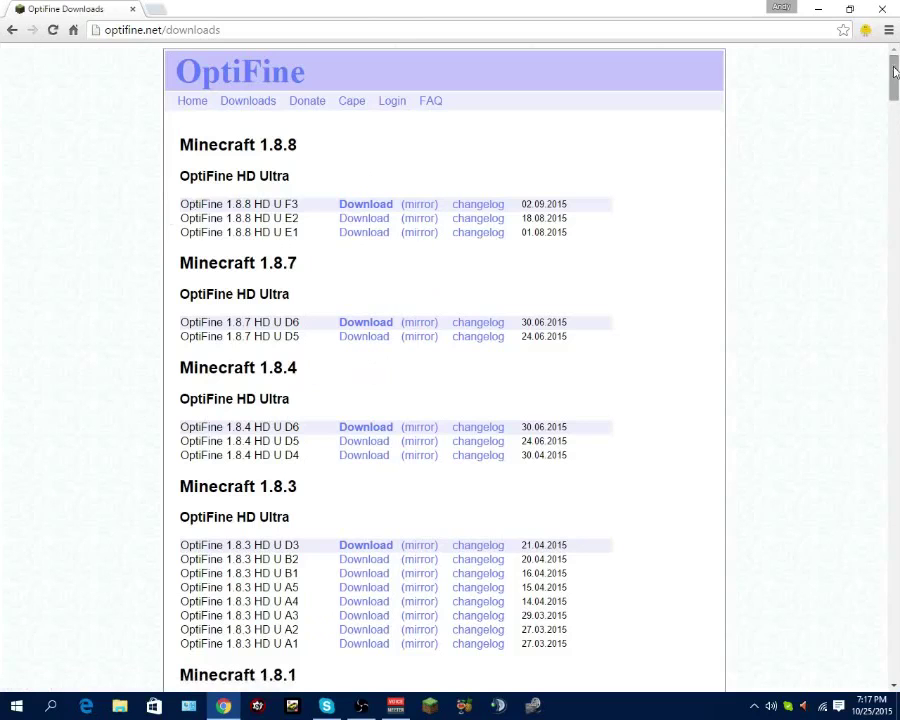
left_click(12, 30)
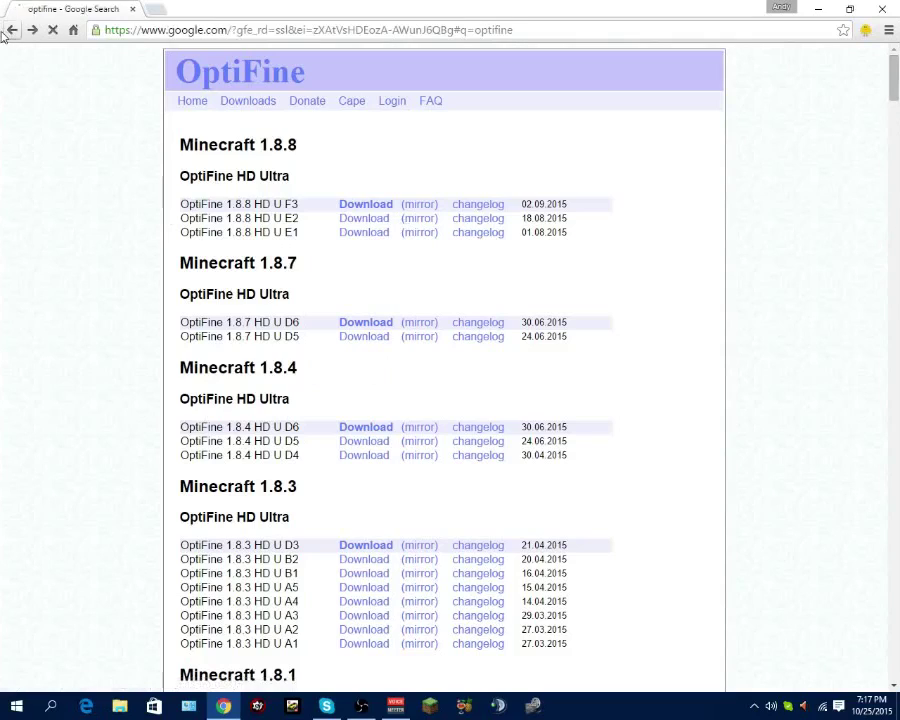
left_click(120, 171)
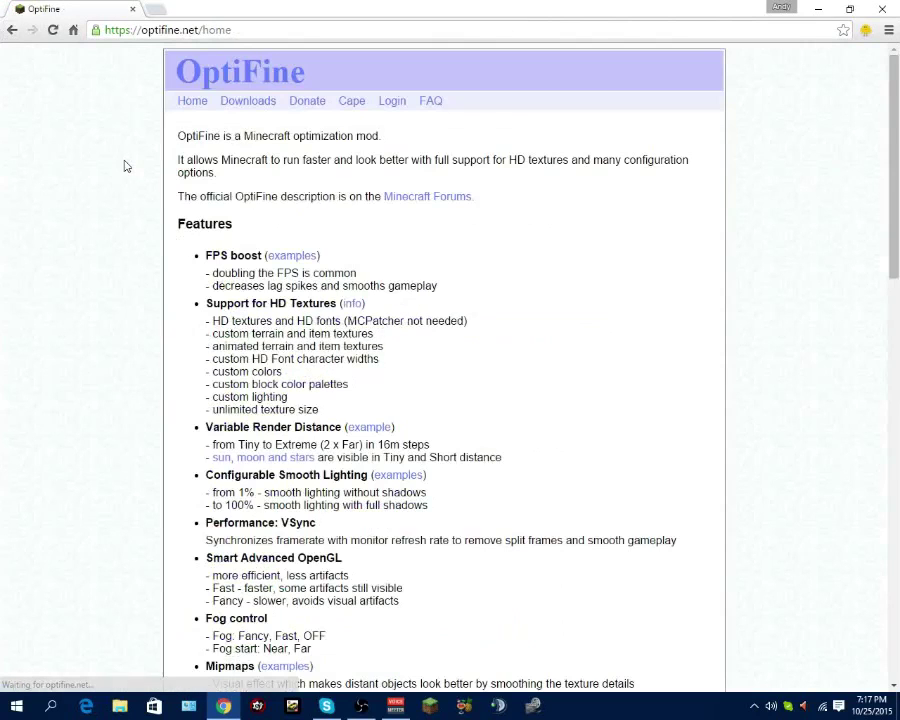
Look through the OptiFine feature list on the home page, from FPS boost down to Autosave
scroll(897, 170, "down", 2)
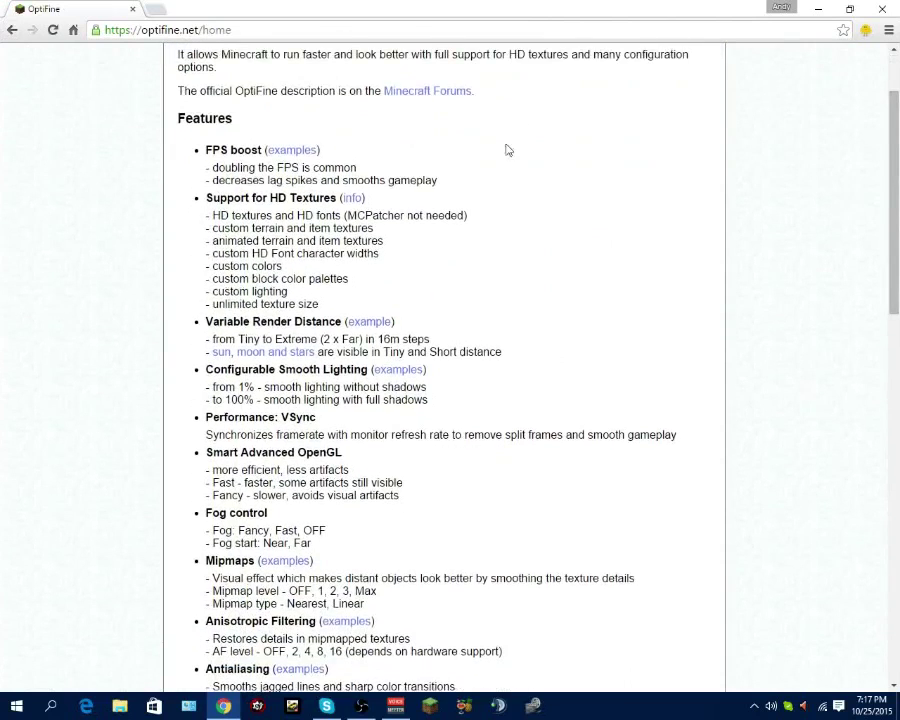
scroll(387, 204, "up", 2)
scroll(387, 204, "down", 2)
scroll(387, 204, "up", 2)
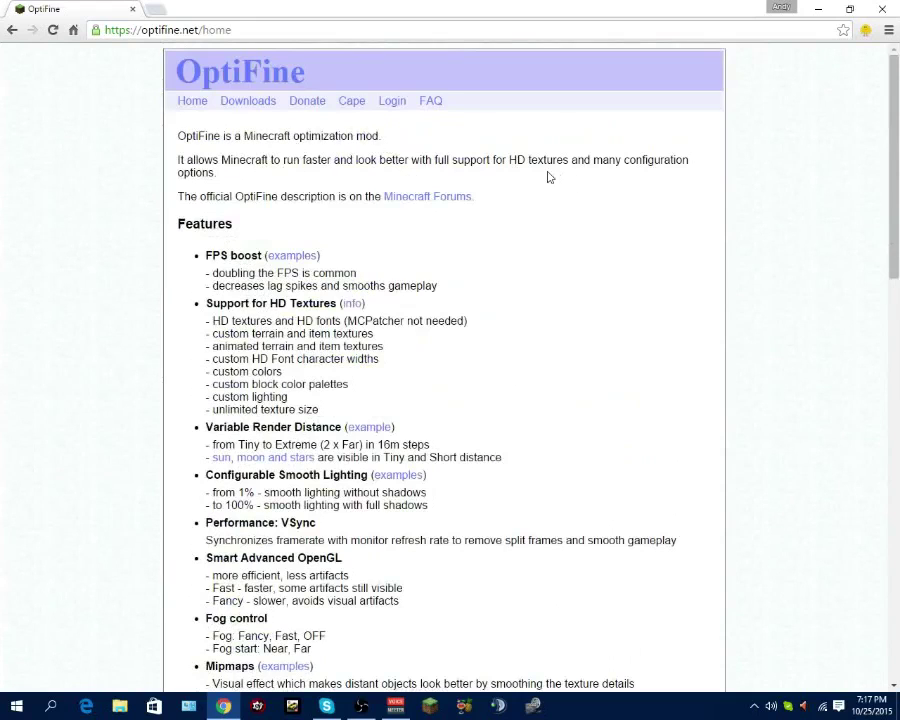
left_click_drag(897, 171, 896, 185)
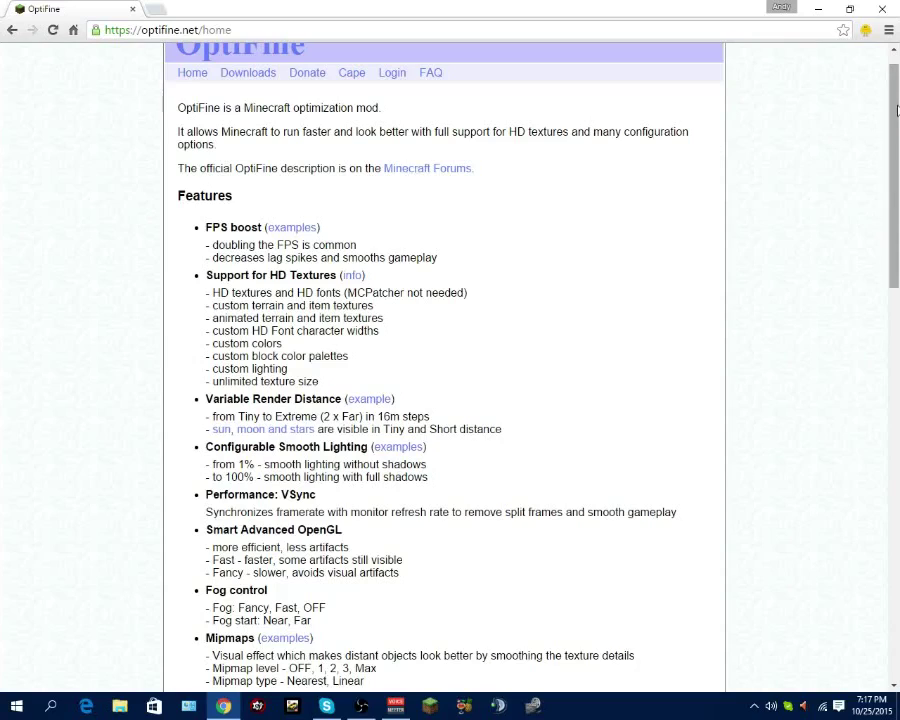
left_click_drag(897, 108, 878, 134)
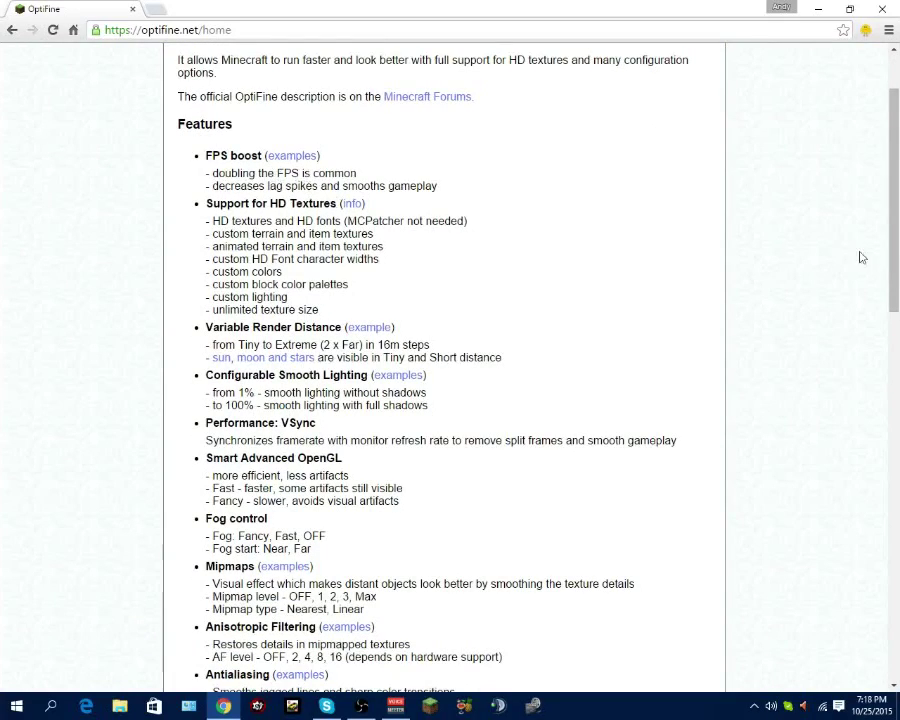
left_click_drag(897, 215, 897, 222)
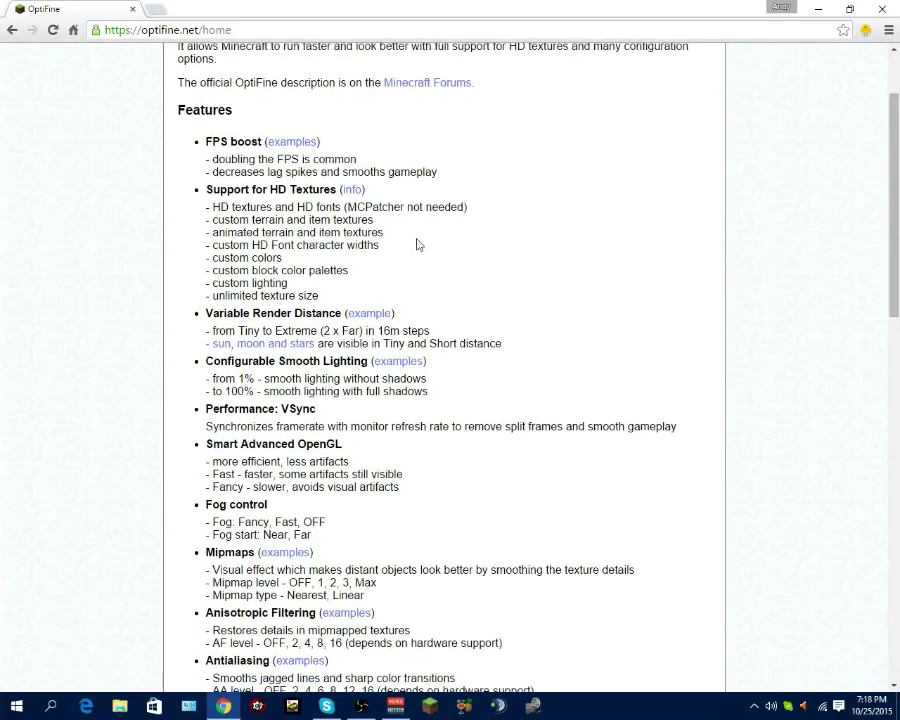
scroll(897, 232, "down", 2)
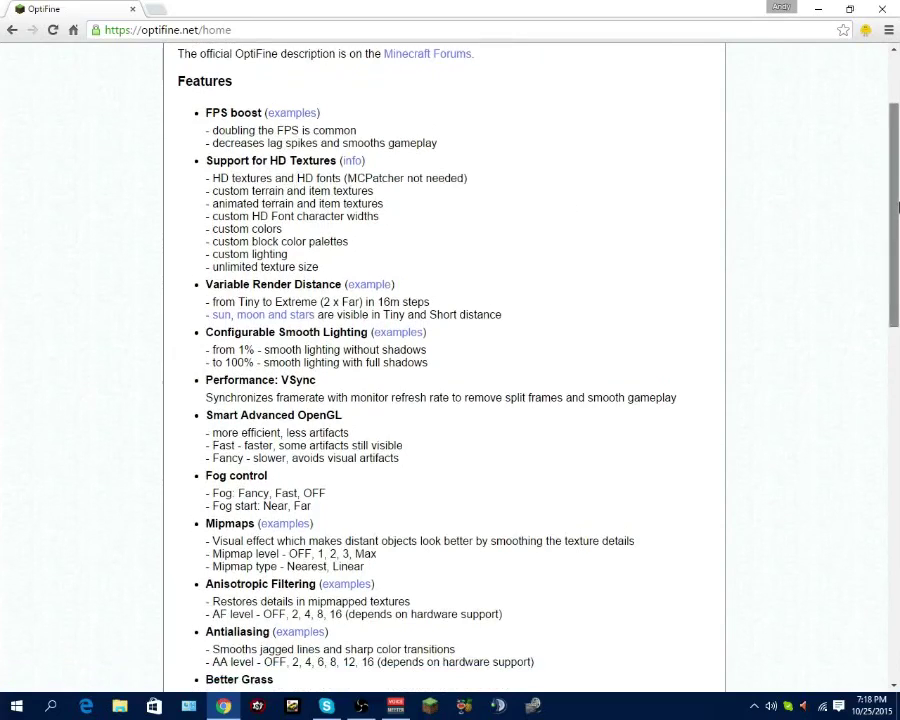
scroll(897, 232, "down", 1)
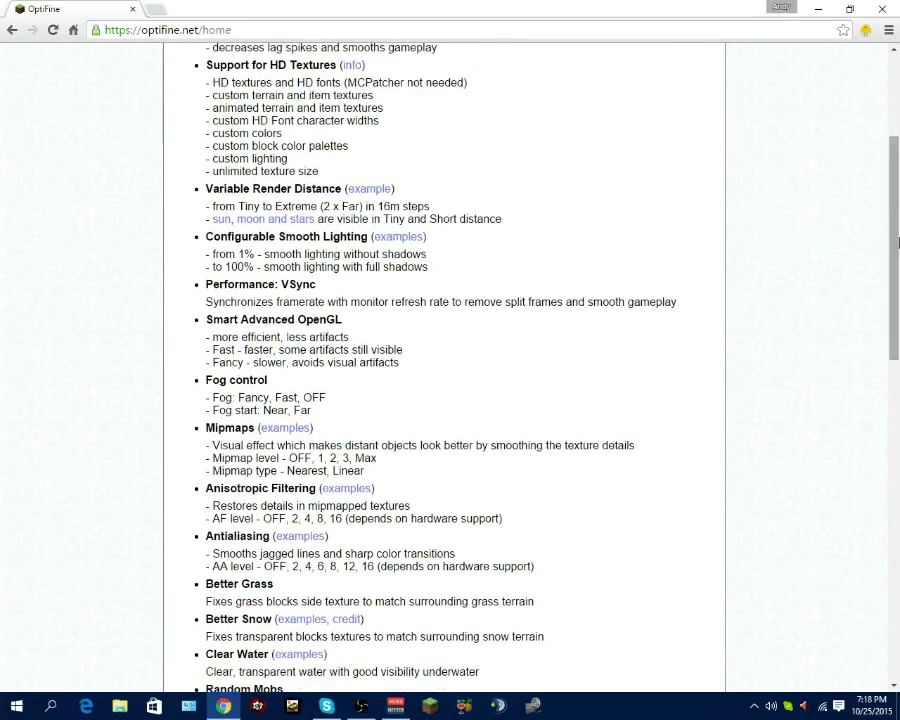
scroll(897, 240, "down", 1)
scroll(897, 253, "down", 1)
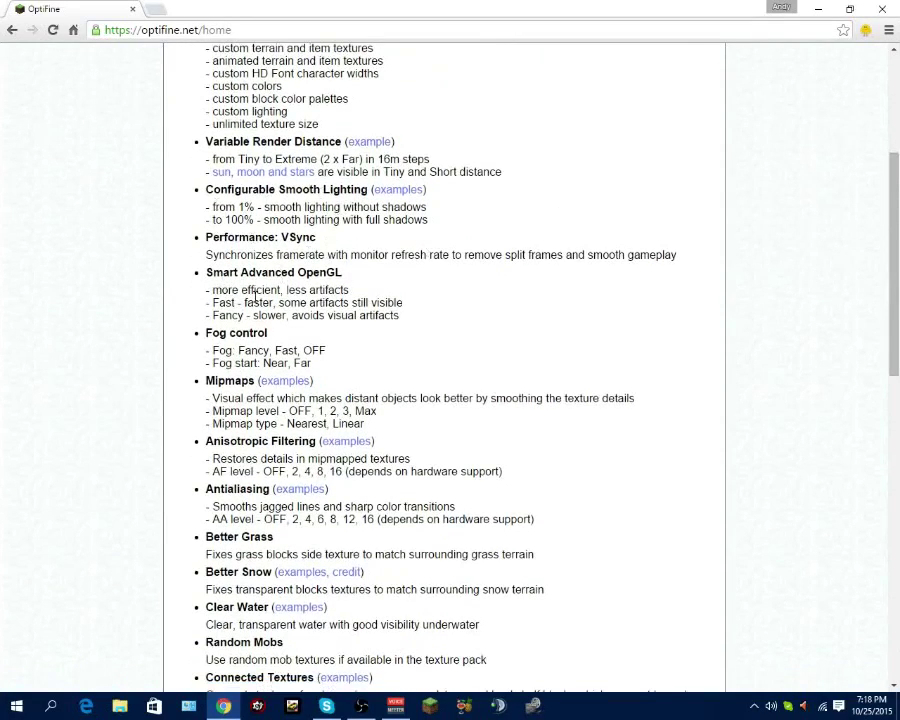
scroll(340, 330, "down", 2)
scroll(320, 260, "down", 3)
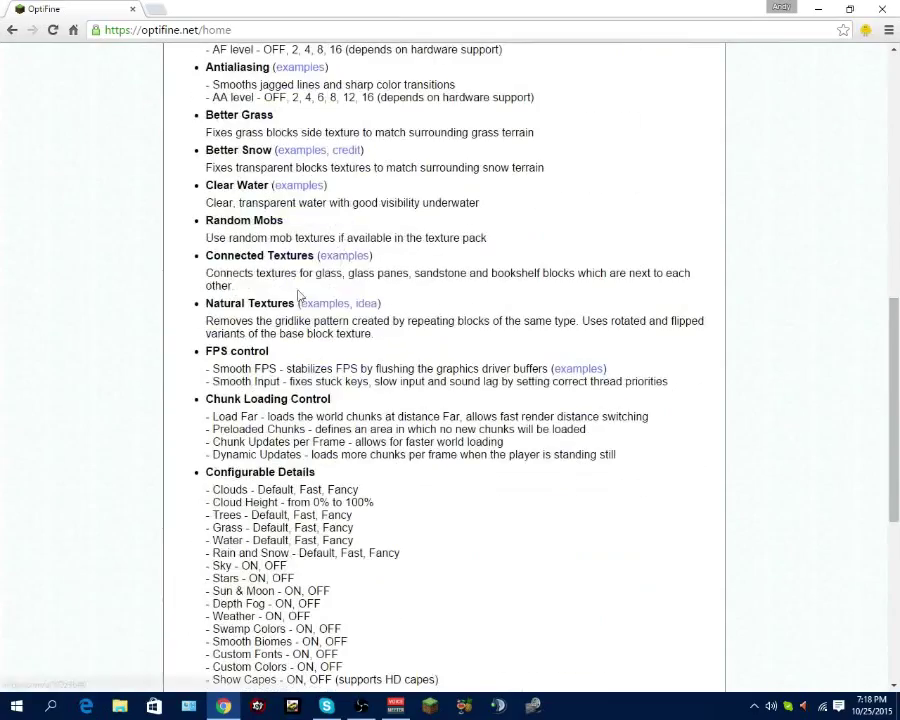
scroll(298, 295, "down", 5)
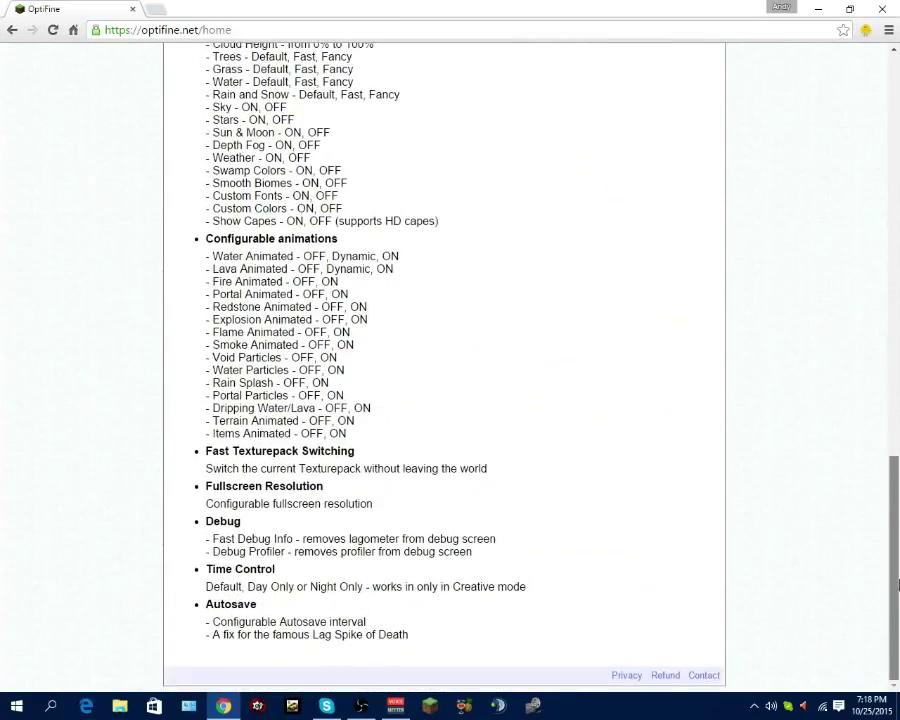
scroll(453, 333, "up", 5)
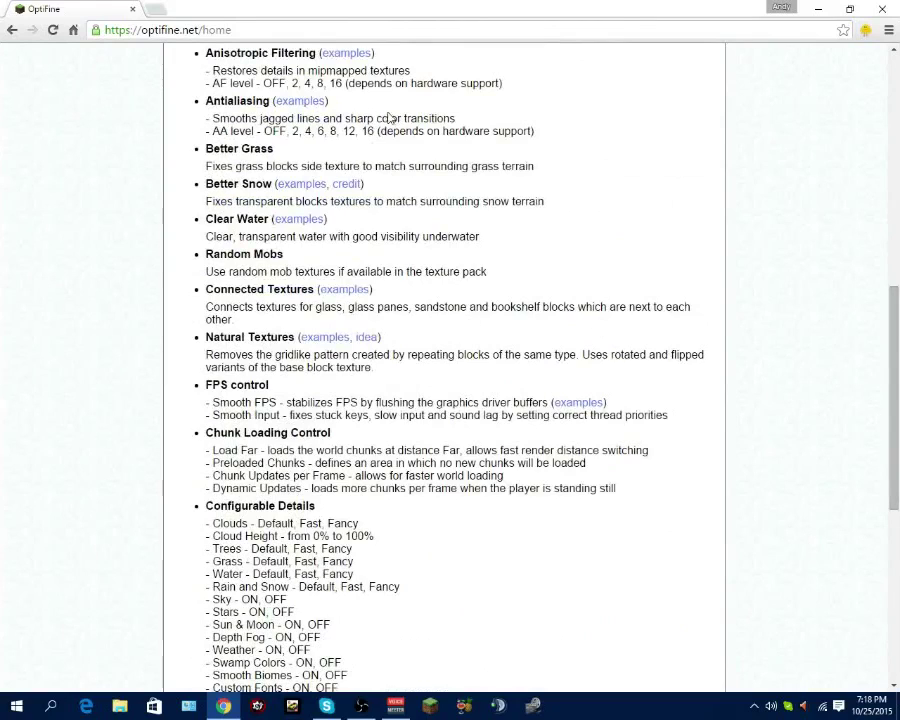
scroll(410, 237, "up", 7)
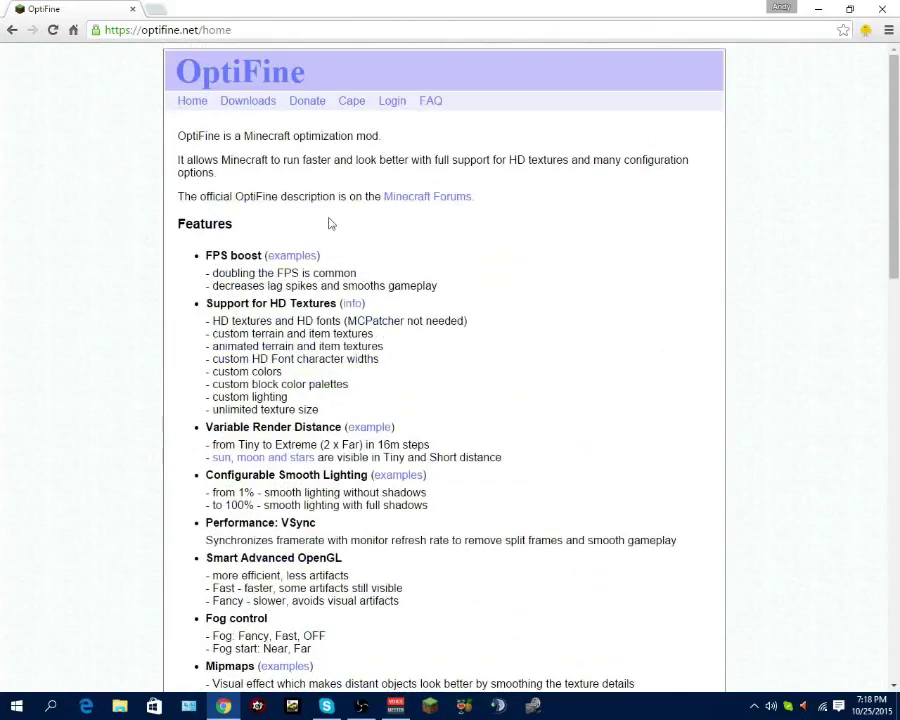
Open the OptiFine downloads page and follow the download link for OptiFine 1.8.8 HD U F3
left_click(252, 103)
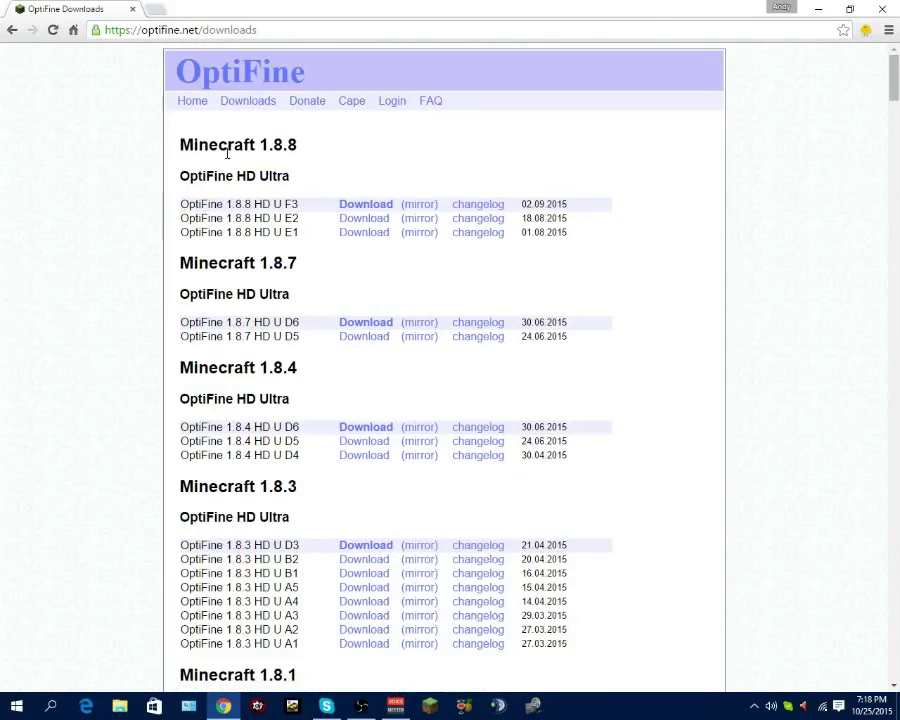
left_click_drag(258, 145, 266, 145)
left_click(258, 200)
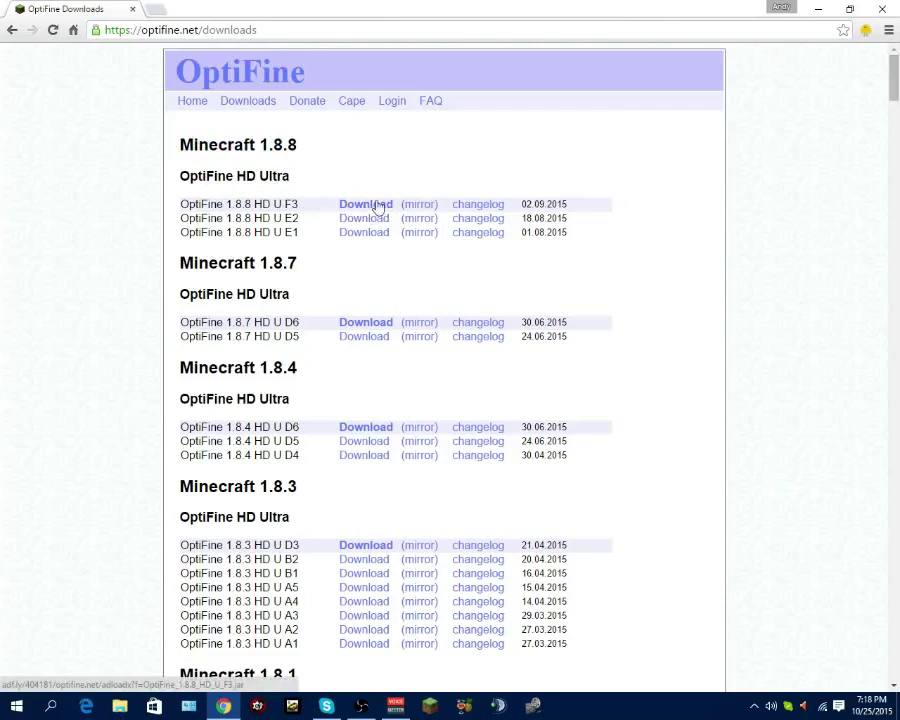
left_click_drag(538, 203, 566, 204)
left_click(557, 218)
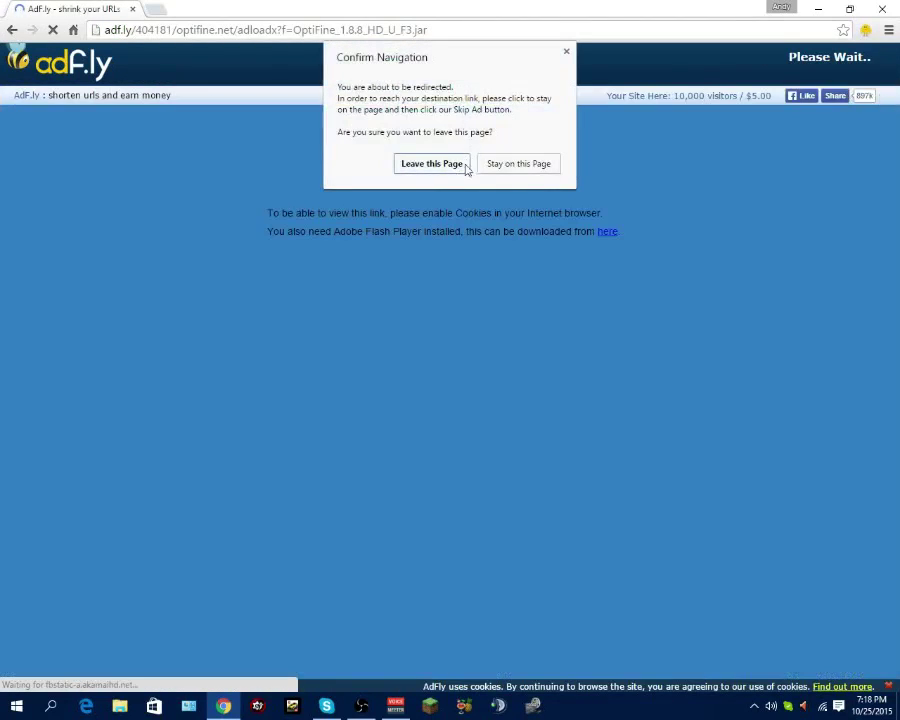
Get past the adf.ly advertisement page and download OptiFine_1.8.8_HD_U_F3.jar
left_click(462, 164)
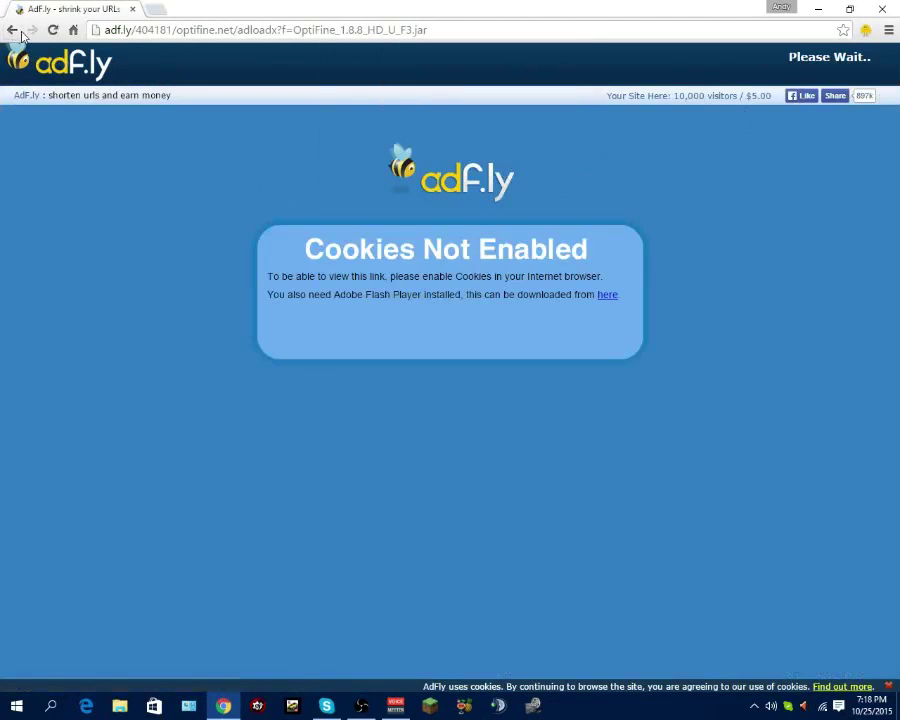
left_click(13, 29)
left_click(428, 185)
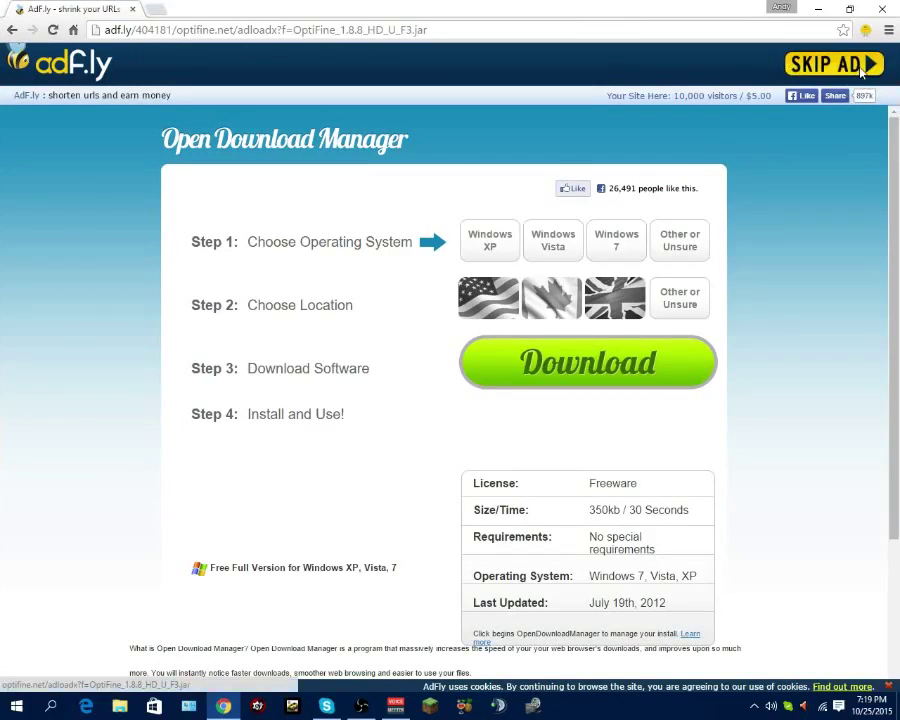
left_click(860, 68)
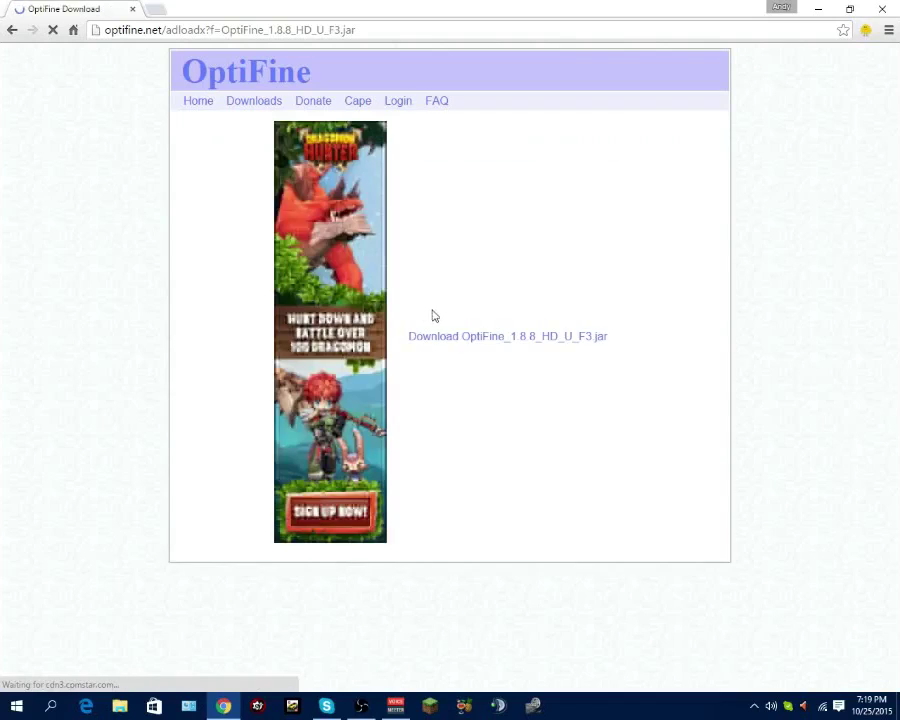
left_click(485, 339)
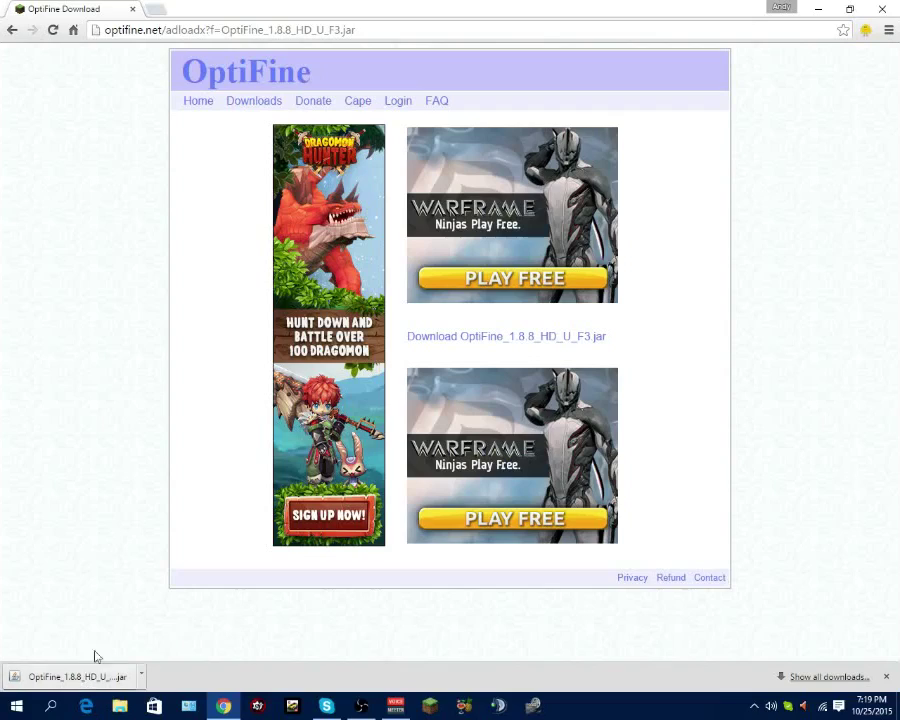
Run the downloaded installer to install OptiFine HD Ultra F3 for Minecraft 1.8.8, and close the browser
left_click(62, 677)
left_click_drag(454, 305, 442, 267)
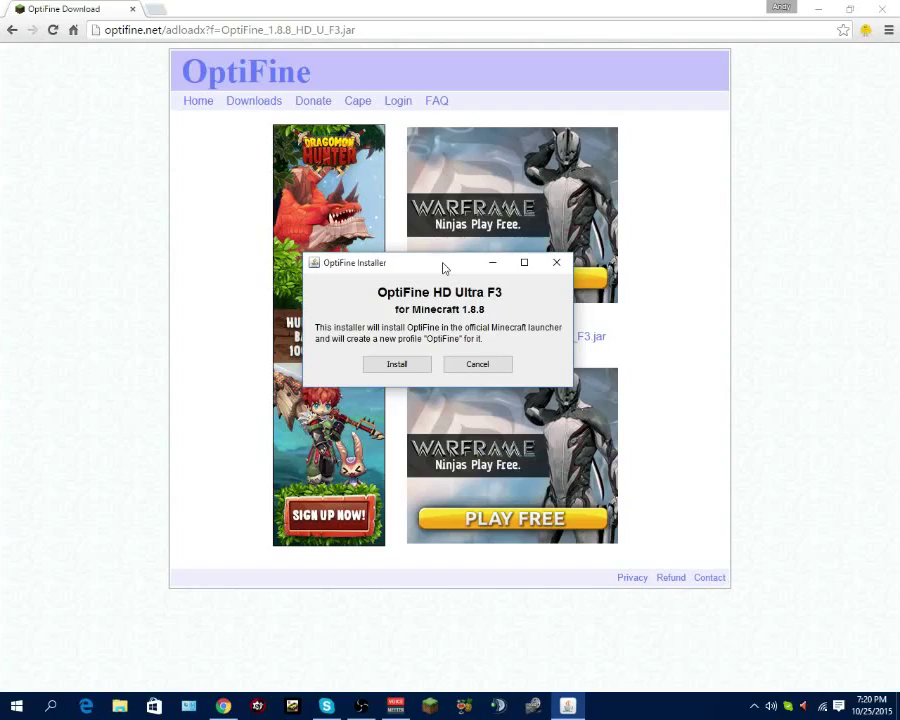
left_click_drag(445, 268, 488, 278)
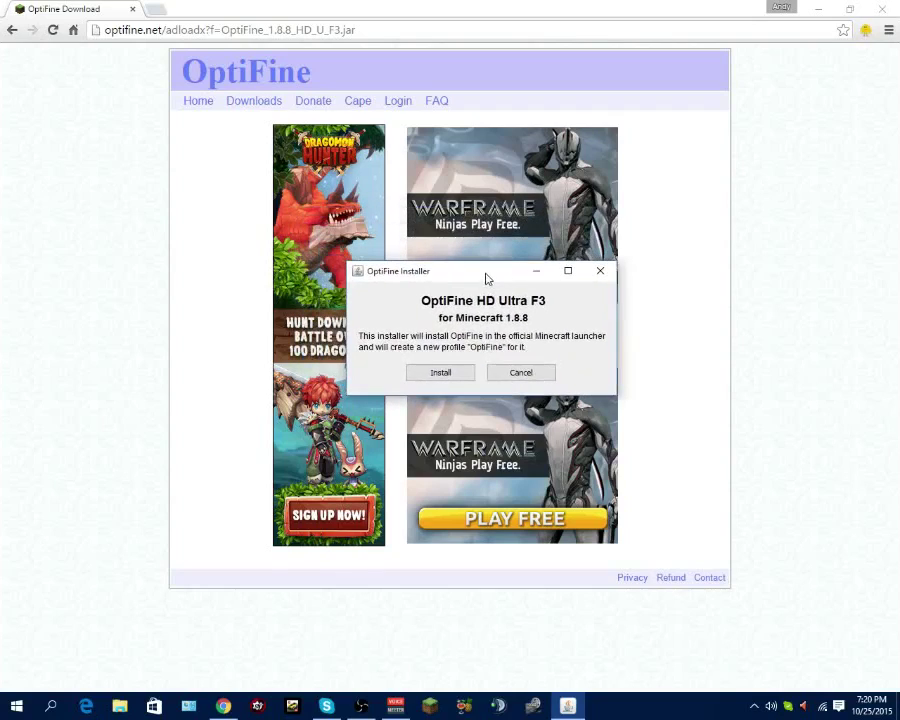
left_click(439, 374)
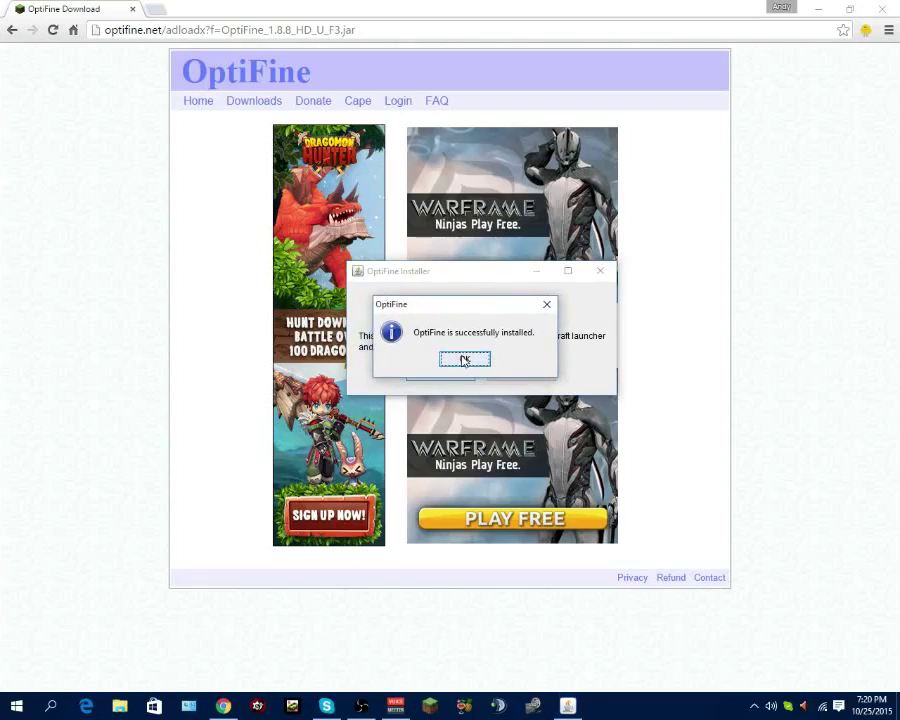
left_click(464, 360)
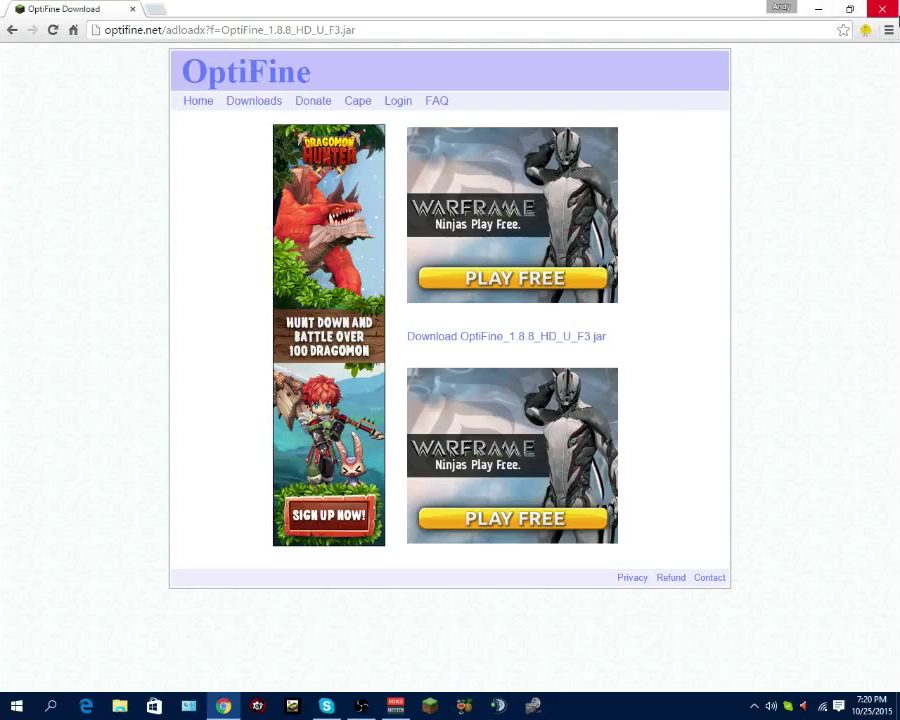
left_click(882, 9)
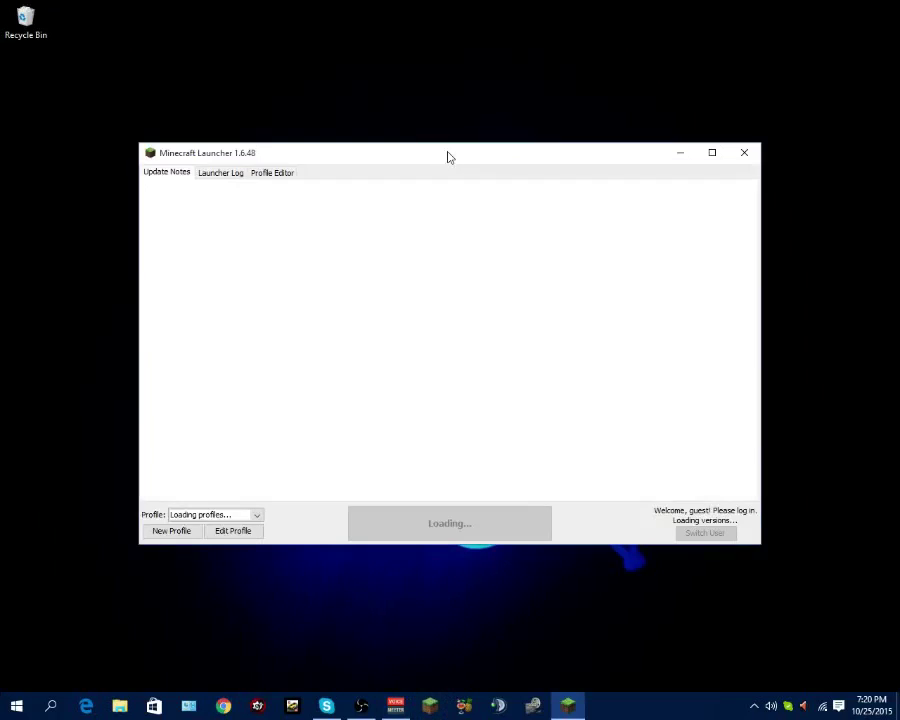
Select the OptiFine profile in the Minecraft Launcher, launch the game, and maximize its window
left_click_drag(446, 155, 453, 151)
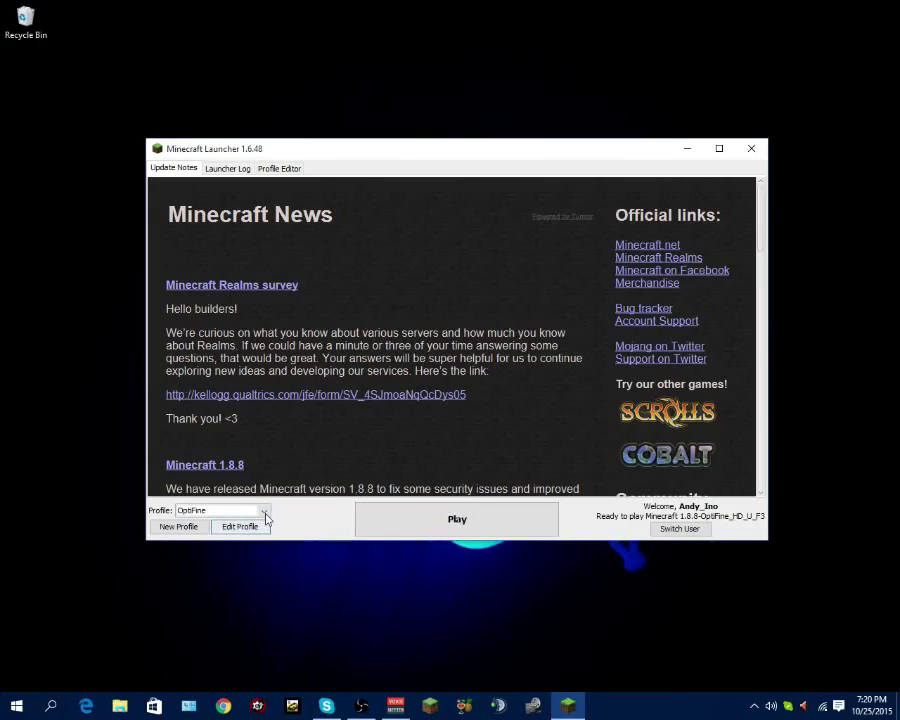
left_click(263, 511)
left_click(198, 537)
left_click_drag(526, 156, 528, 116)
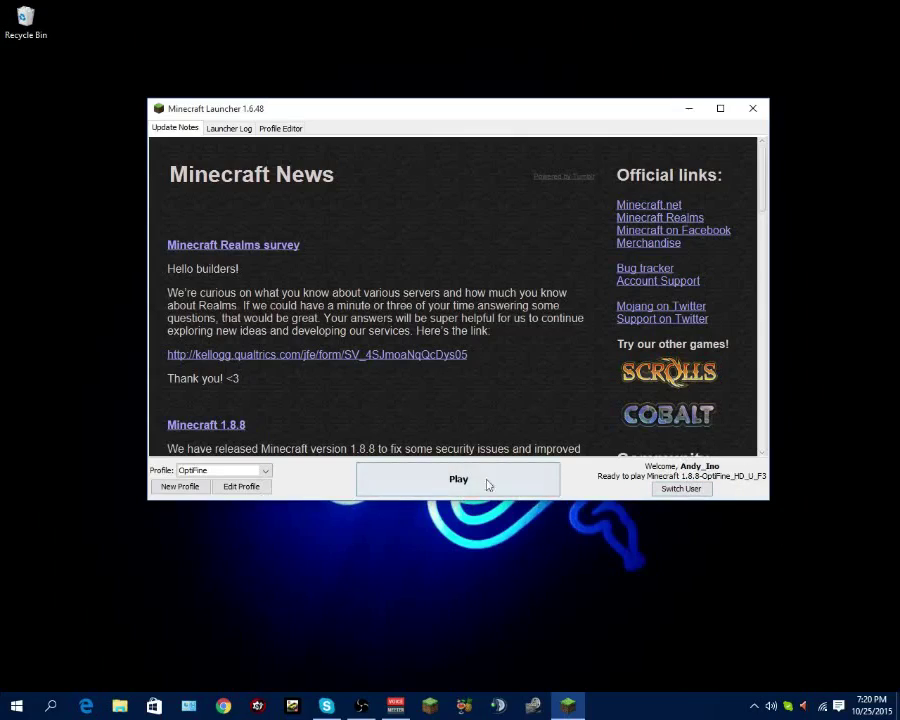
left_click(488, 482)
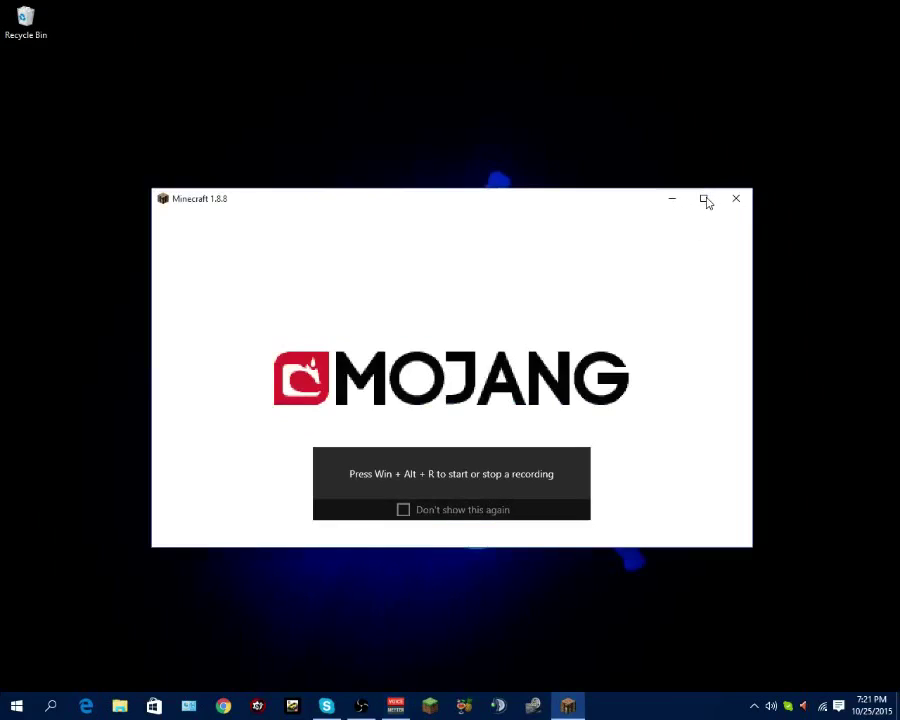
mouse_move(579, 463)
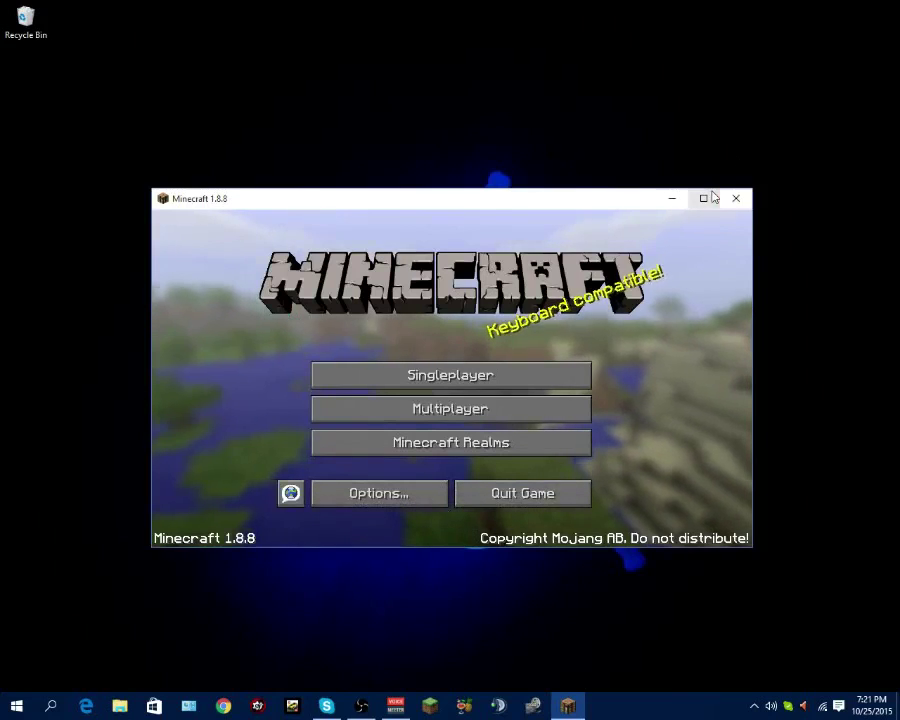
left_click(704, 198)
Start creating a new singleplayer world and name it Test
left_click(468, 257)
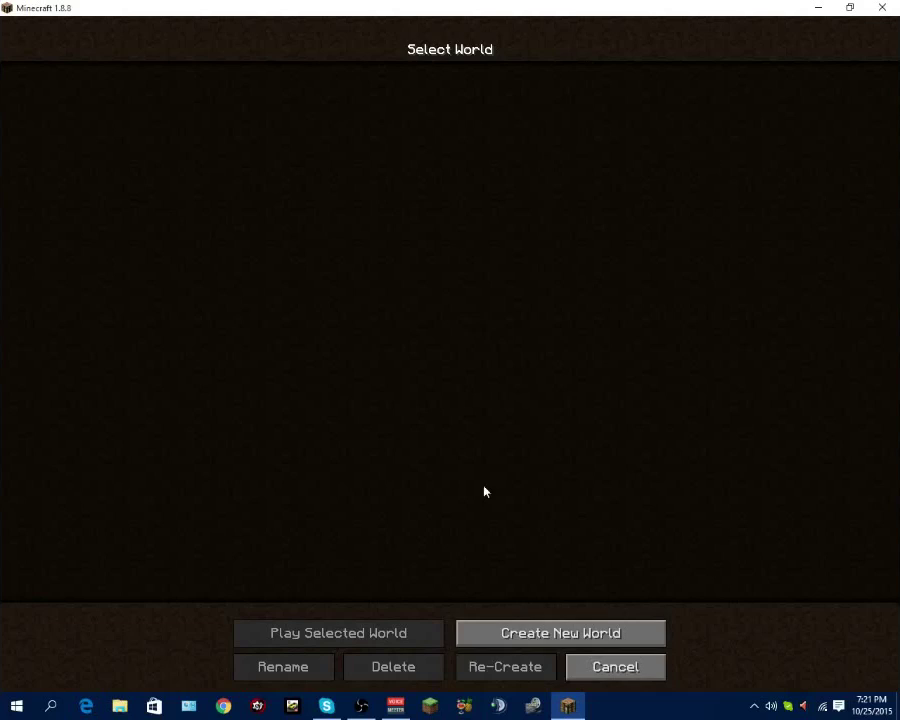
left_click(560, 633)
key("BackSpace")
key("BackSpace")
key("BackSpace")
key("BackSpace")
key("BackSpace")
key("BackSpace")
key("BackSpace")
key("BackSpace")
key("BackSpace")
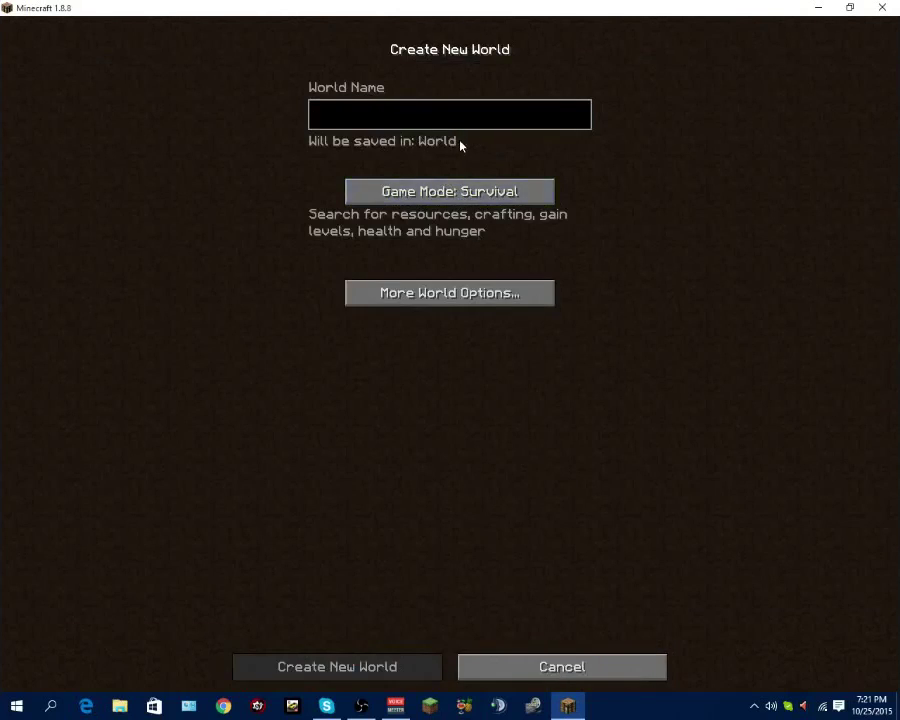
type("Test")
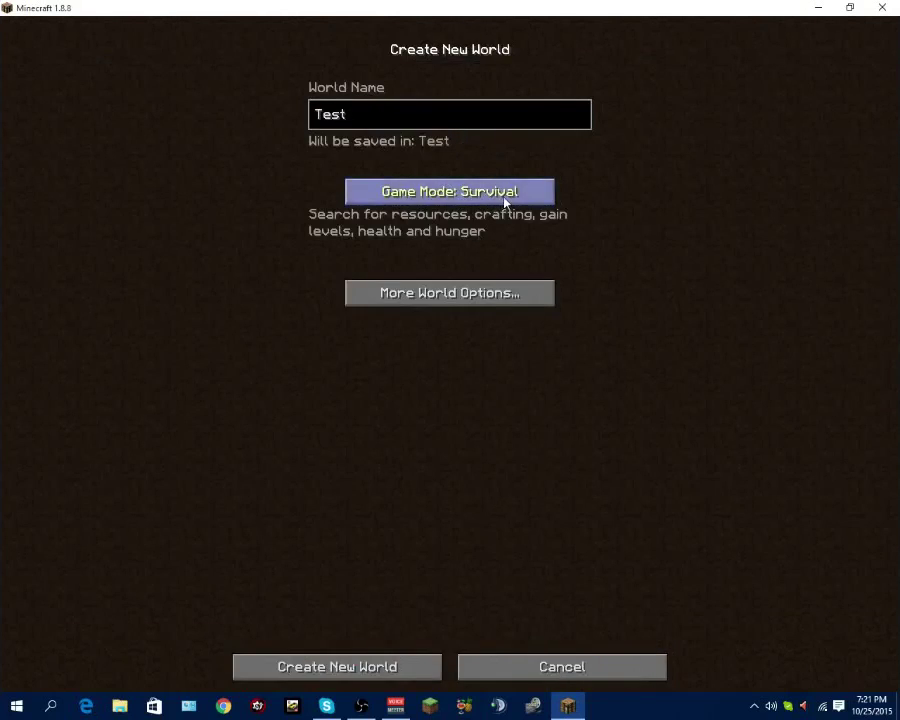
Set the new world's game mode to Creative and its world type to Superflat, and create the world
left_click(505, 200)
left_click(508, 194)
left_click(488, 293)
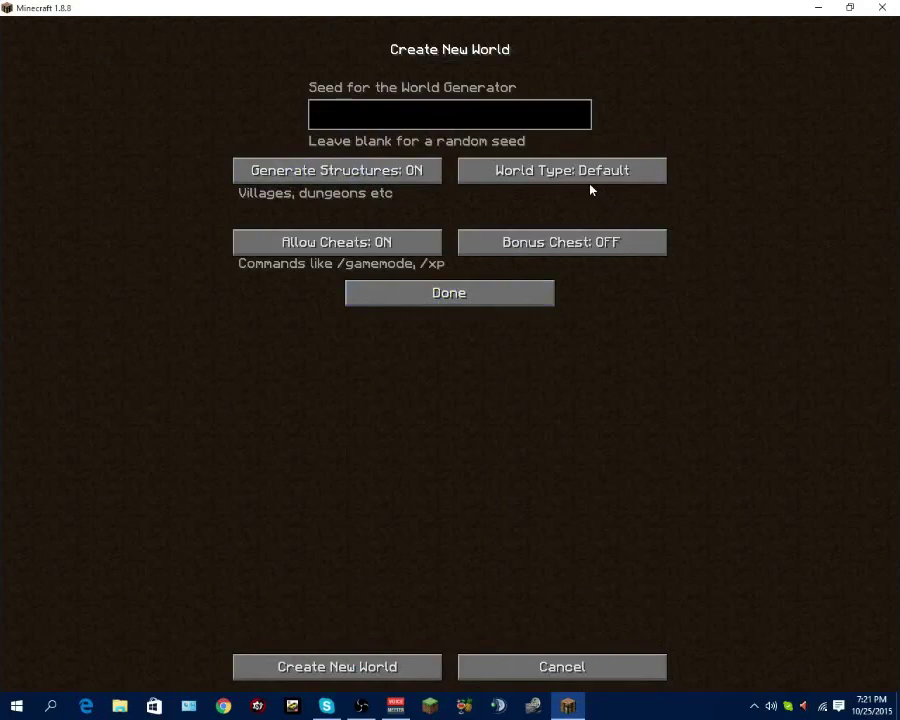
left_click(603, 180)
left_click(615, 178)
left_click(607, 181)
left_click(610, 180)
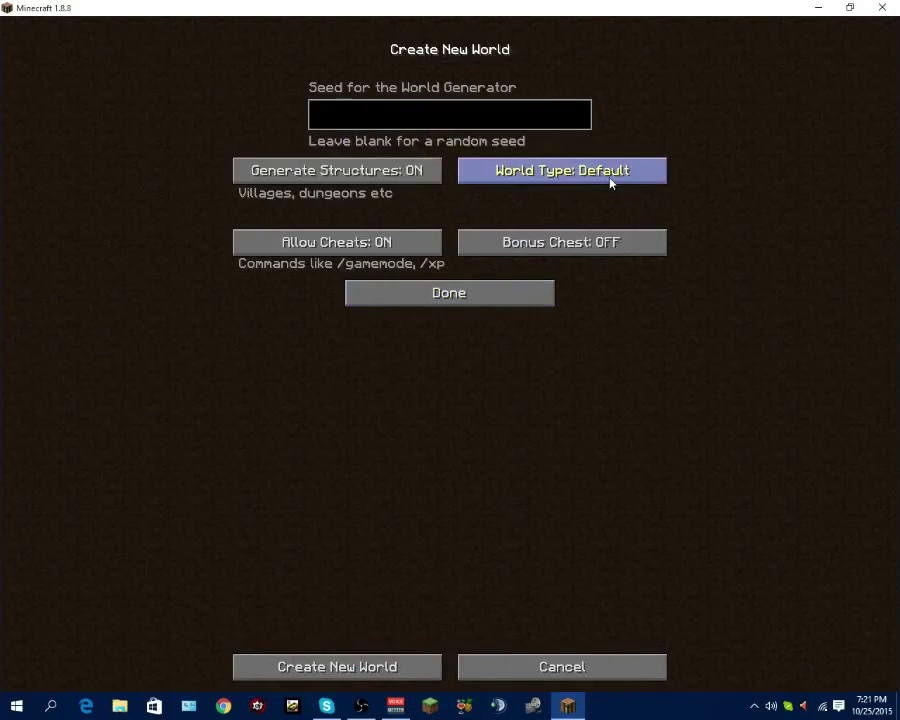
left_click(610, 183)
left_click(578, 254)
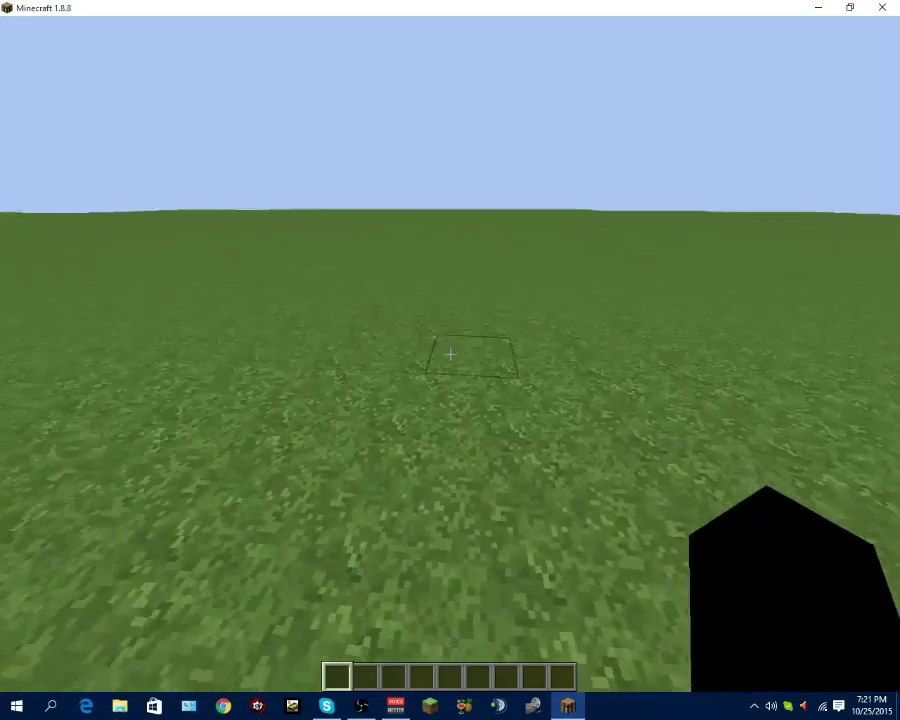
Open the in-game video settings, try a render distance of 2 Tiny, and set it to 10 Normal+
key("Escape")
left_click(396, 311)
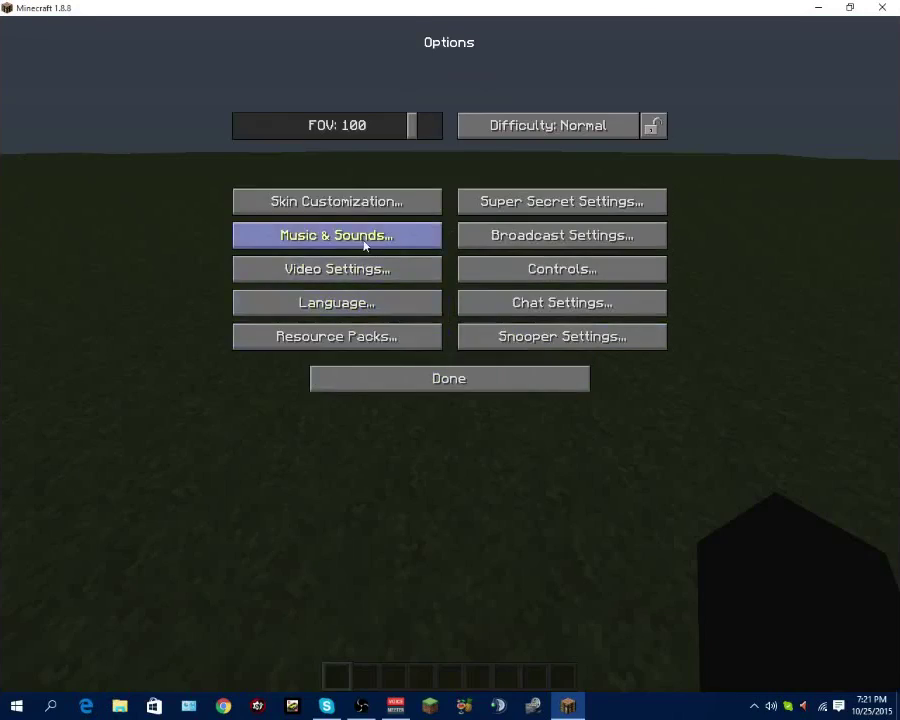
left_click(378, 268)
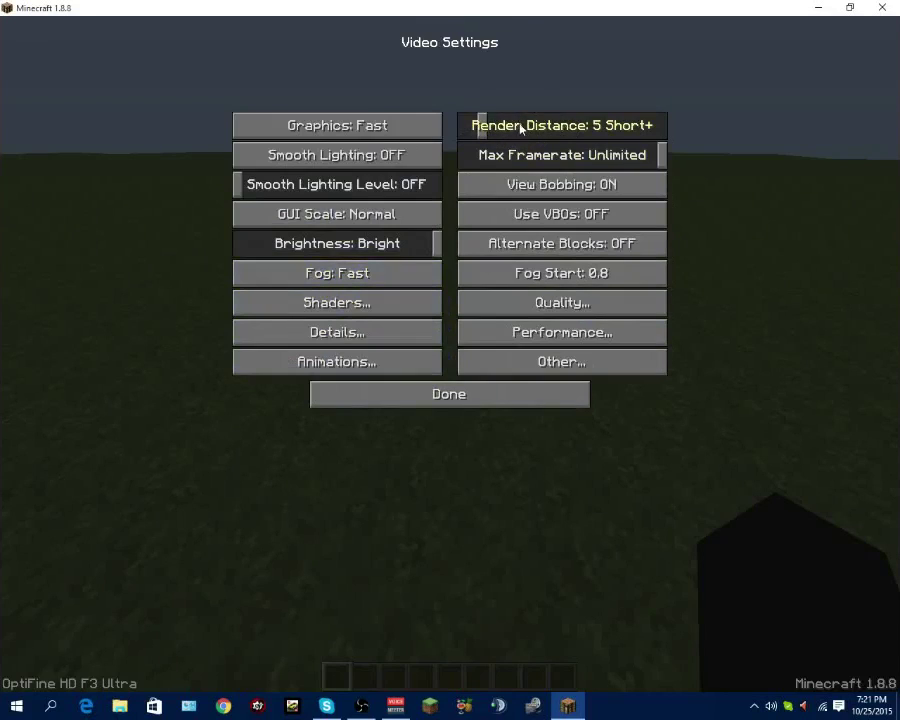
mouse_move(520, 140)
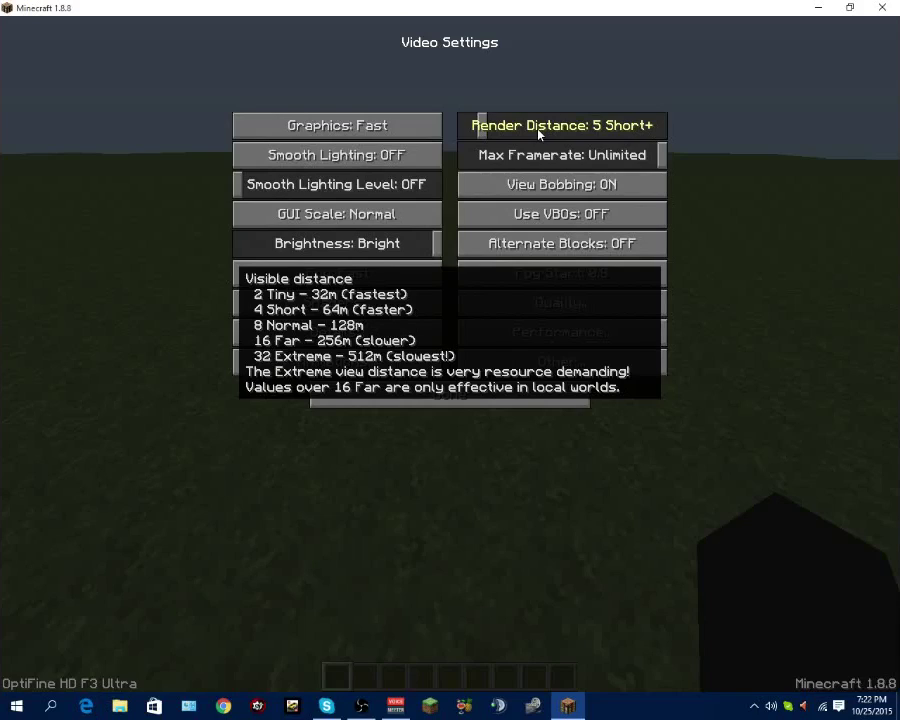
left_click_drag(474, 124, 414, 128)
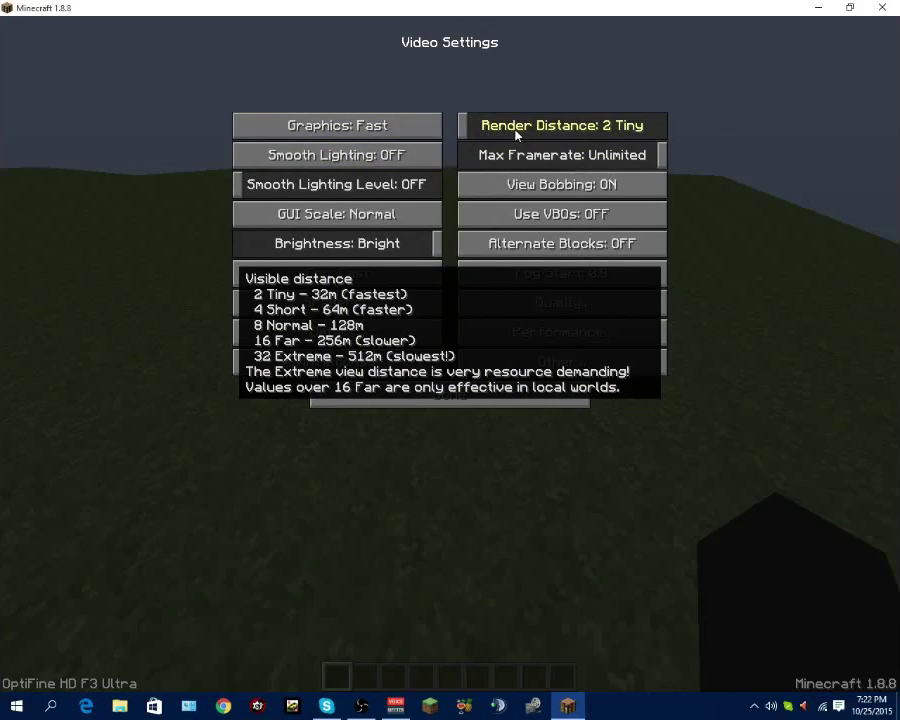
left_click_drag(476, 122, 516, 124)
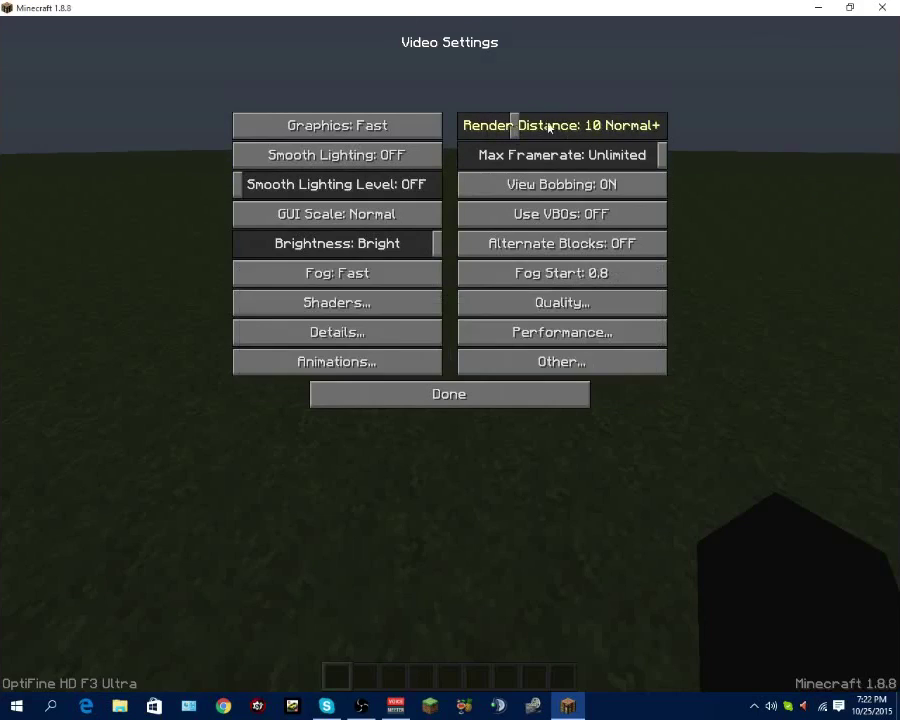
mouse_move(520, 131)
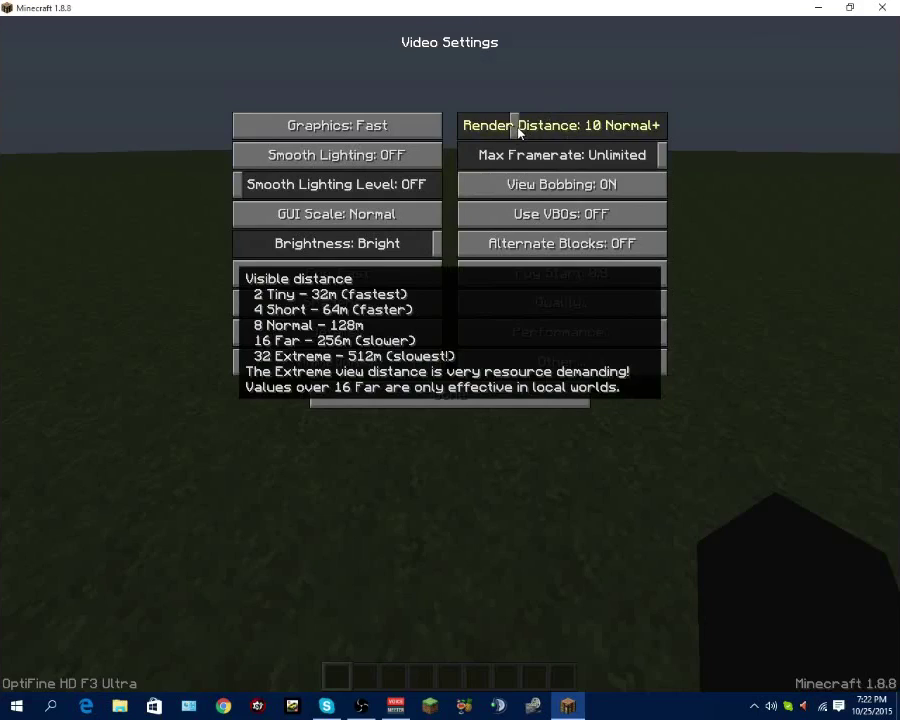
mouse_move(516, 136)
left_mouse_down()
mouse_move(495, 130)
mouse_move(484, 138)
mouse_move(488, 130)
mouse_move(467, 145)
mouse_move(510, 132)
mouse_move(515, 141)
left_mouse_up()
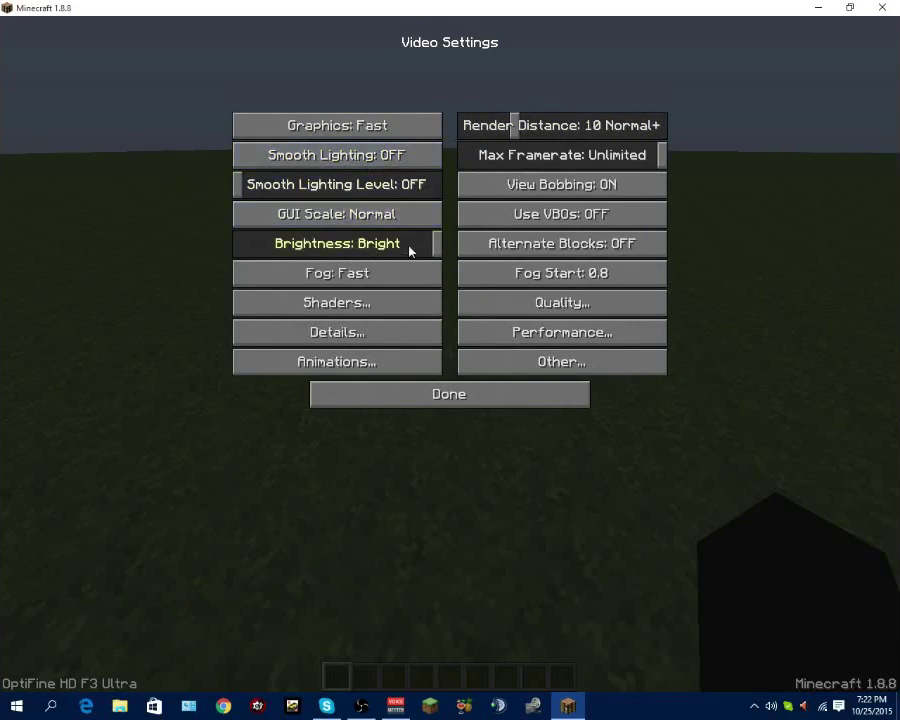
Check the shaders option and review the detail settings for clouds, trees, sky and weather
left_click(372, 304)
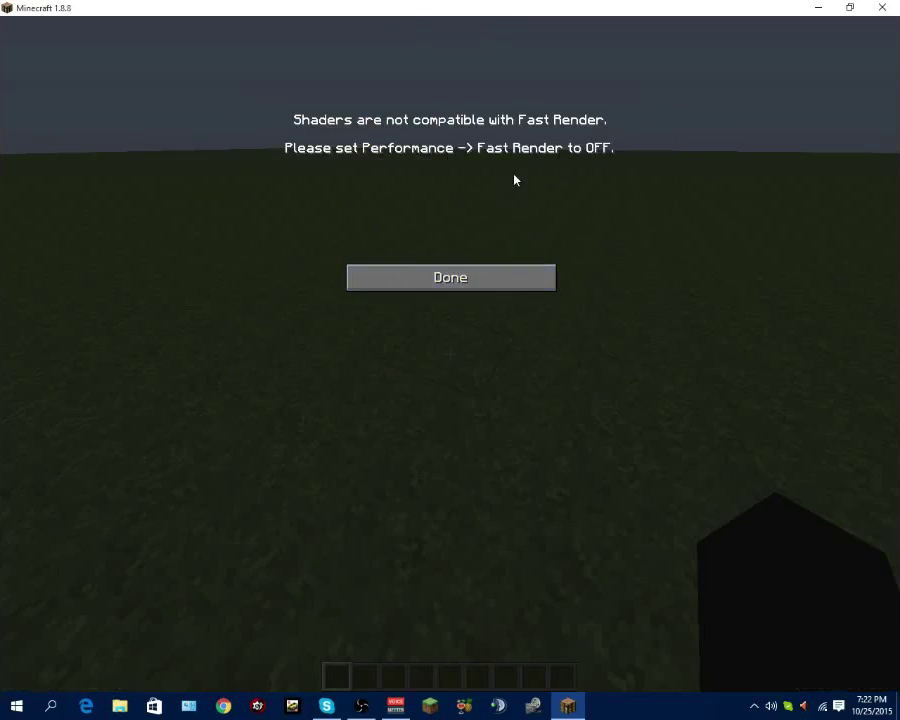
left_click(522, 277)
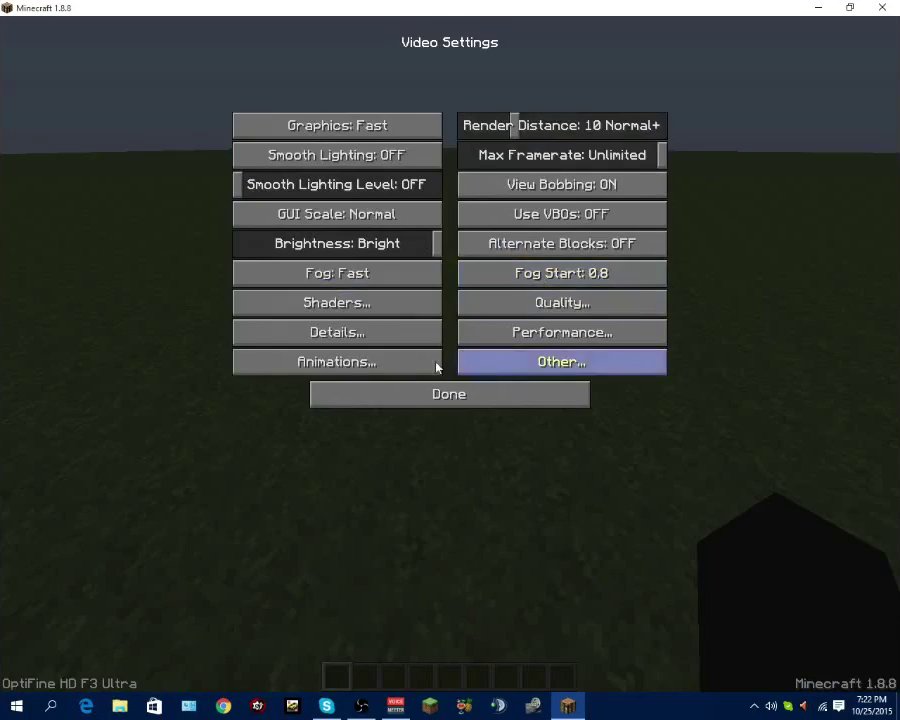
left_click(365, 336)
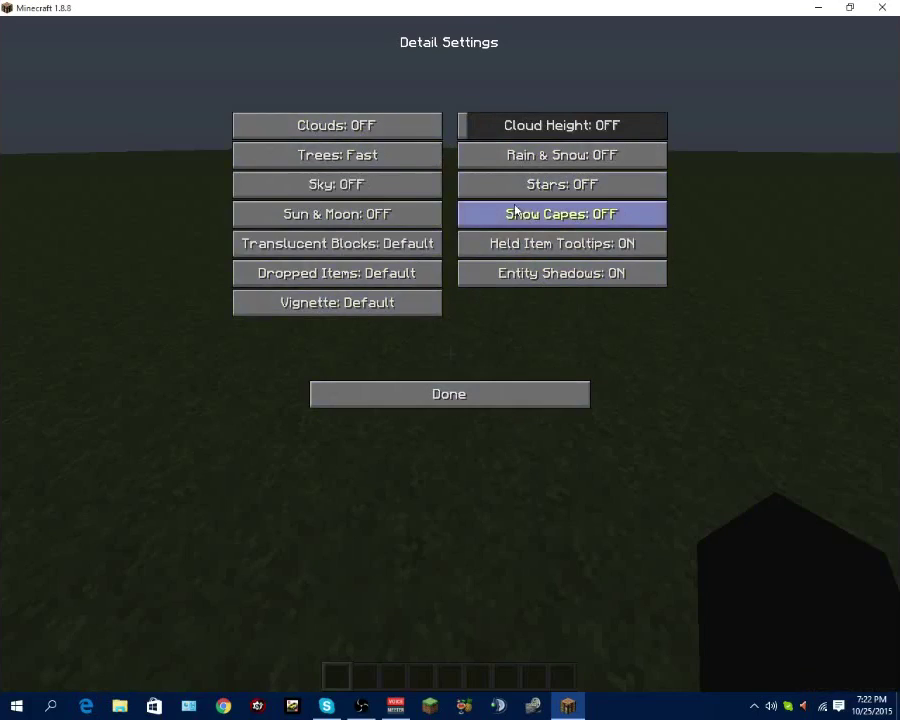
left_click(459, 399)
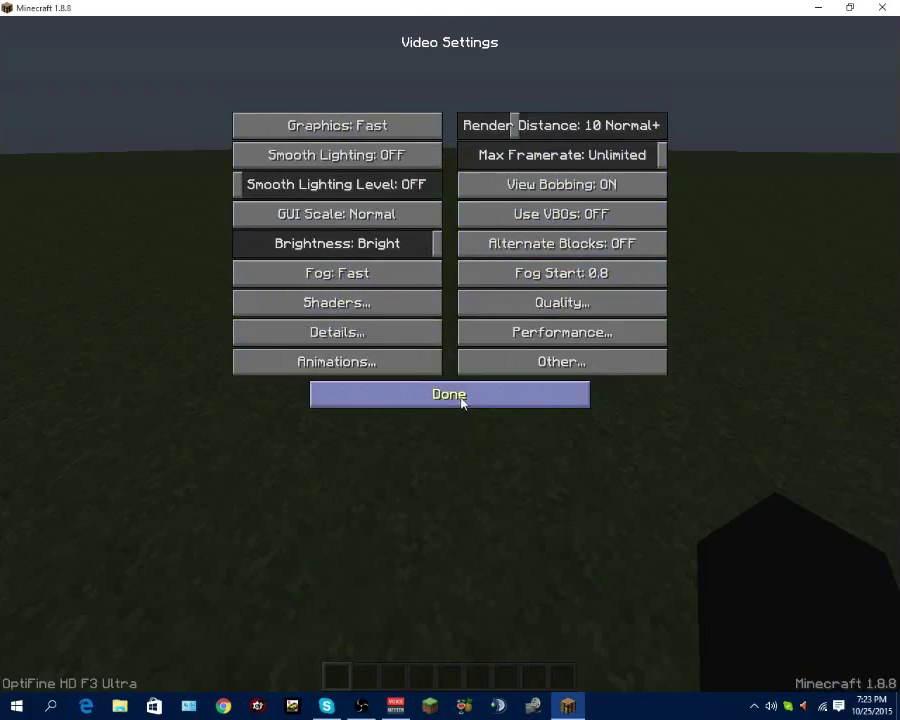
Turn all animations on in the animation settings and switch them all off again
left_click(363, 371)
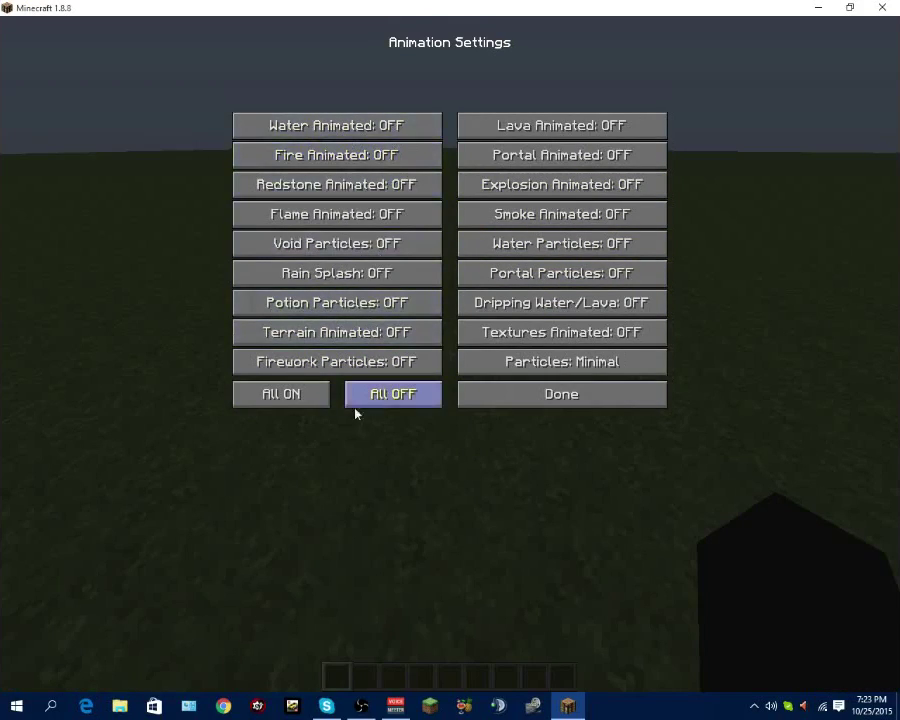
left_click(311, 399)
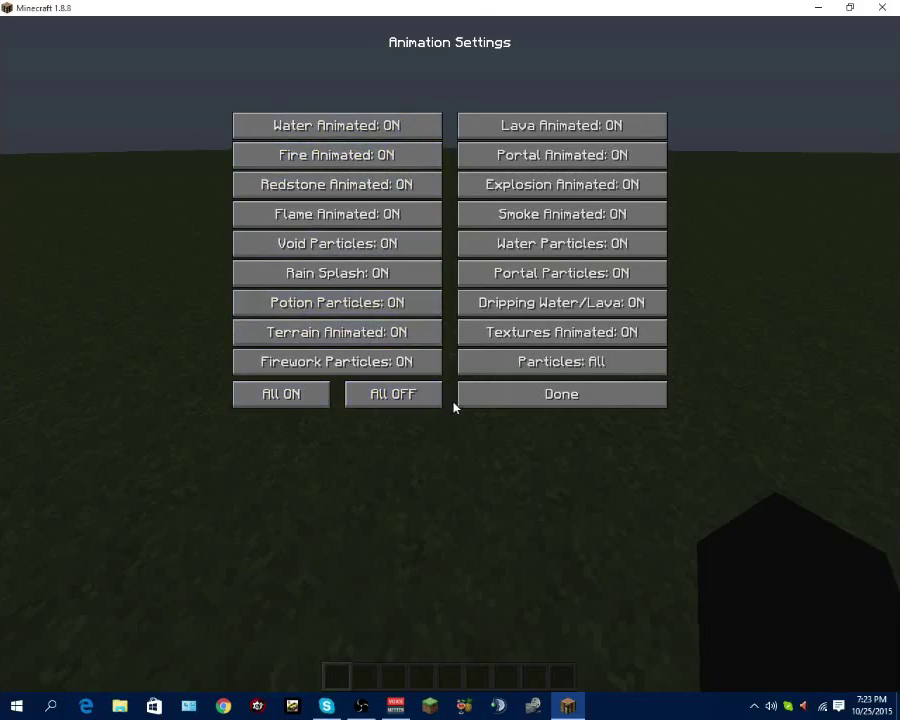
left_click(404, 406)
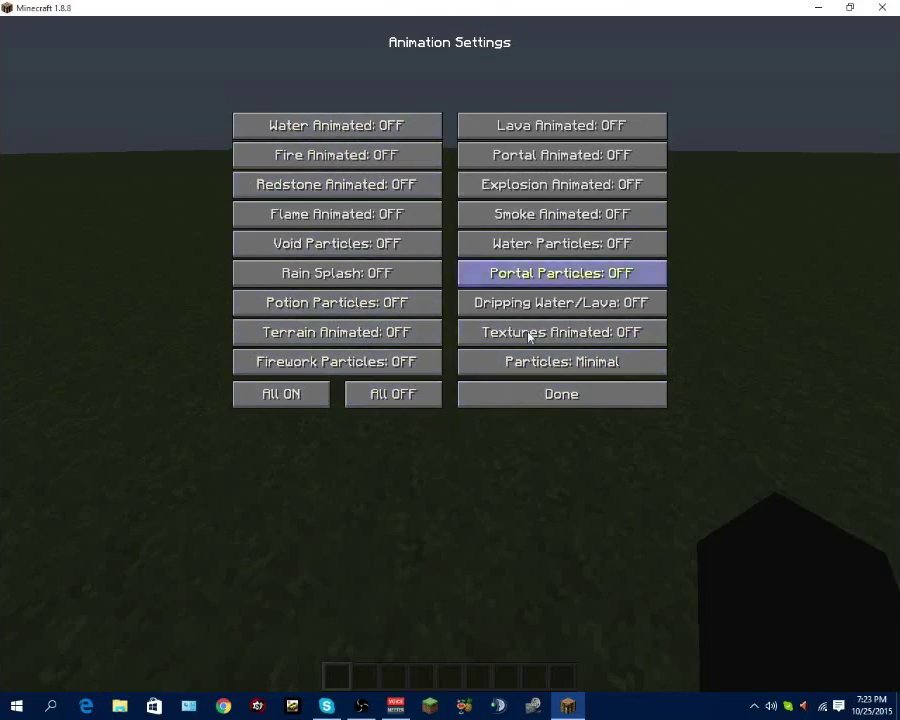
left_click(541, 400)
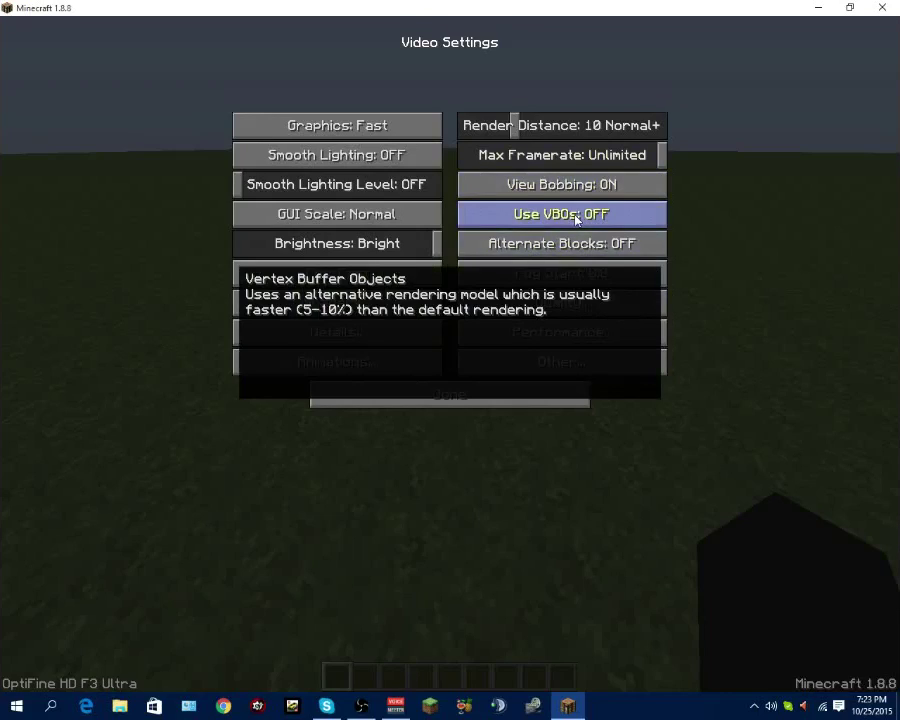
Set Use VBOs to ON in the video settings
left_click(590, 220)
left_click(616, 223)
left_click(618, 218)
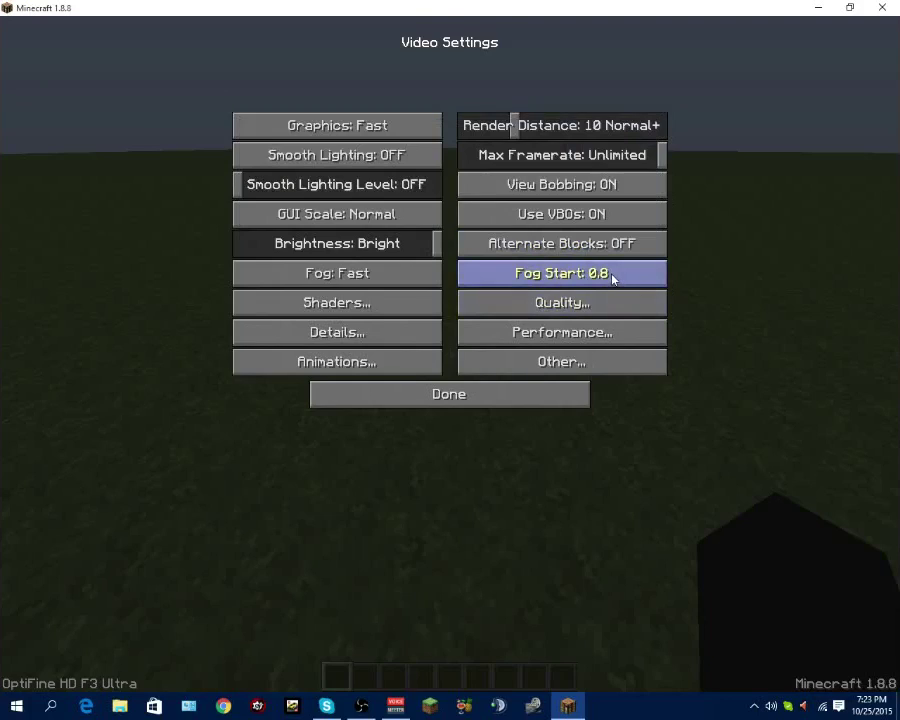
Set Custom Fonts to OFF in the quality settings and return to the video settings
left_click(576, 306)
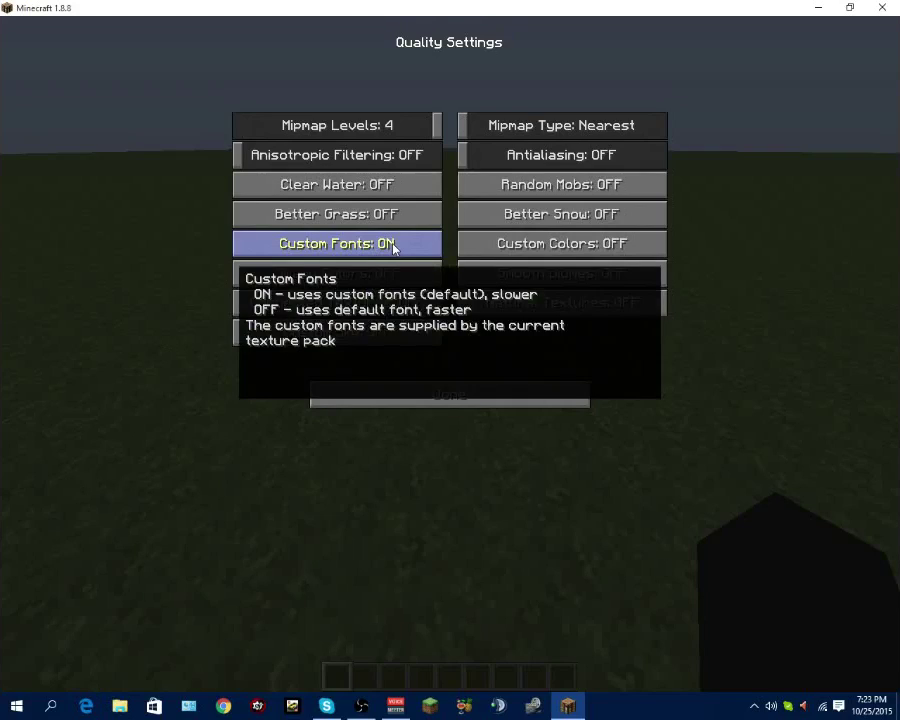
left_click(402, 248)
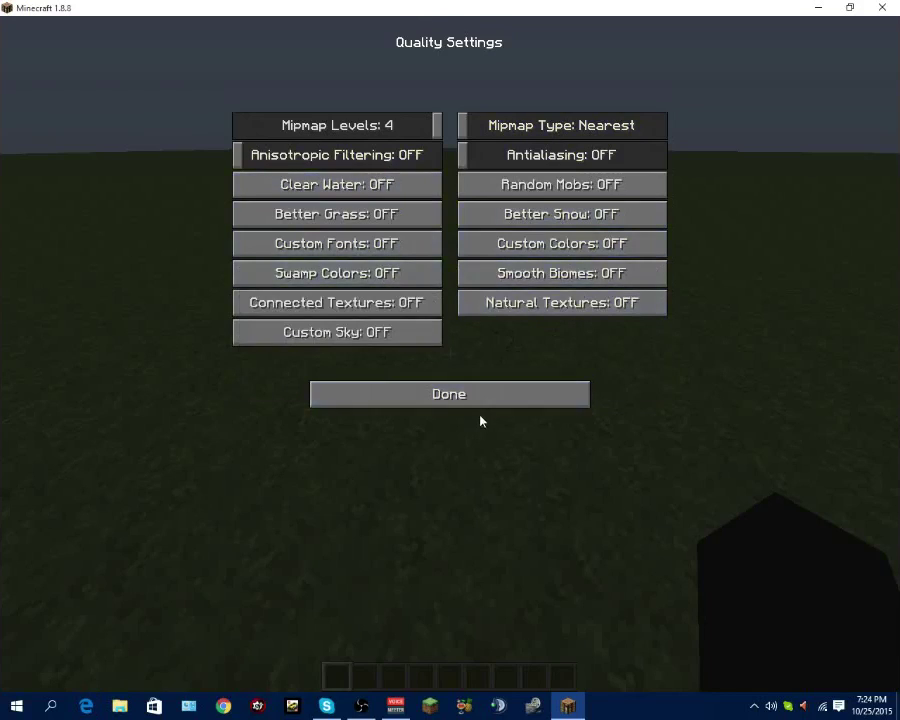
left_click(476, 405)
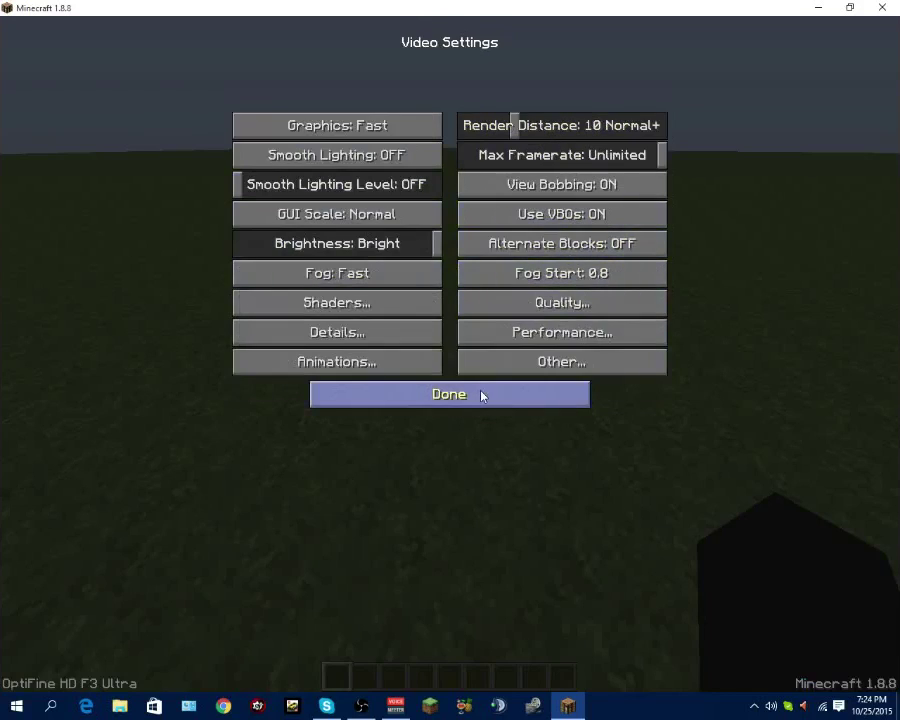
Review the performance settings, including Fast Render, Chunk Updates and Dynamic Updates, and leave the video settings
left_click(560, 329)
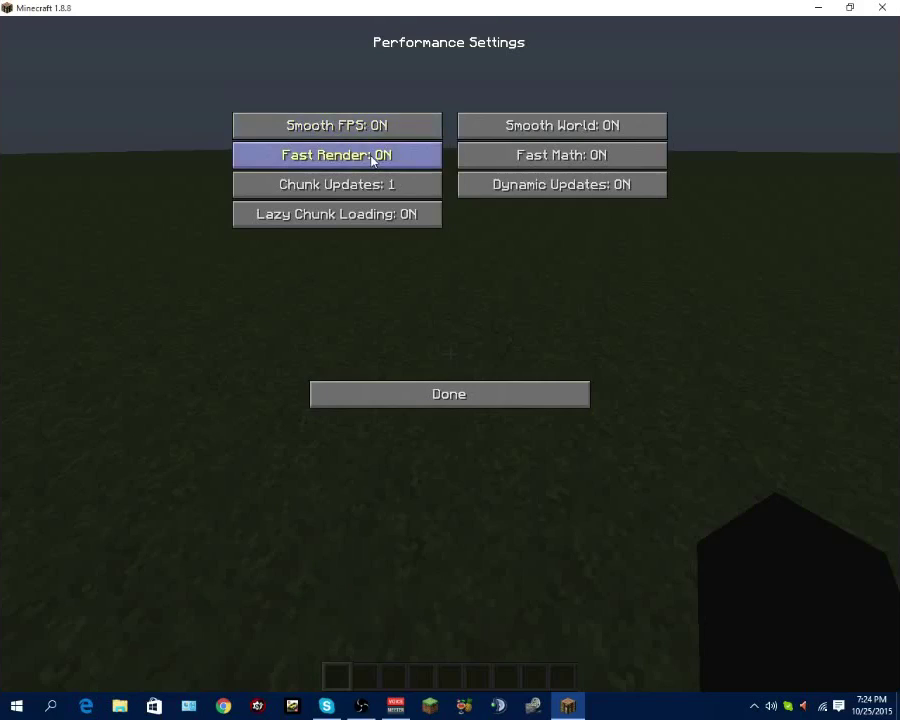
mouse_move(400, 196)
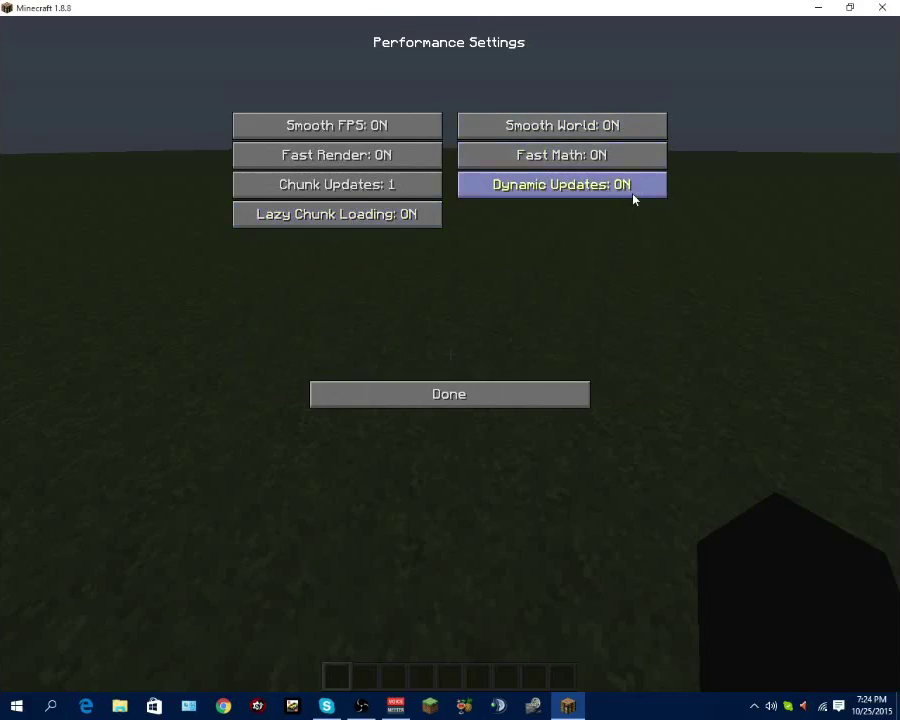
left_click(496, 402)
left_click(459, 389)
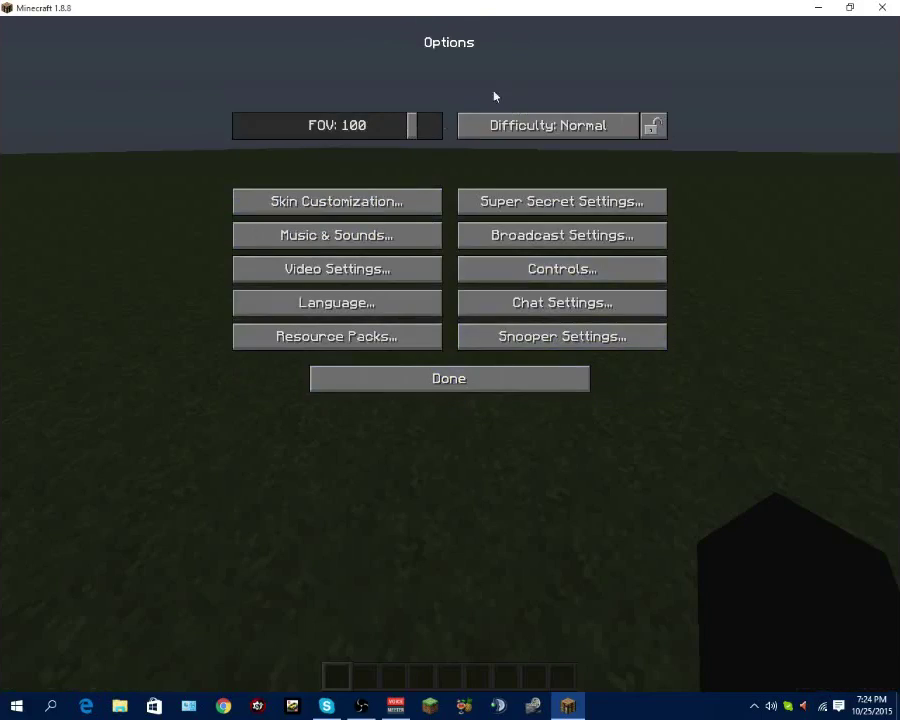
Return to the game world and show the debug overlay to check the frame rate while moving around
key("Escape")
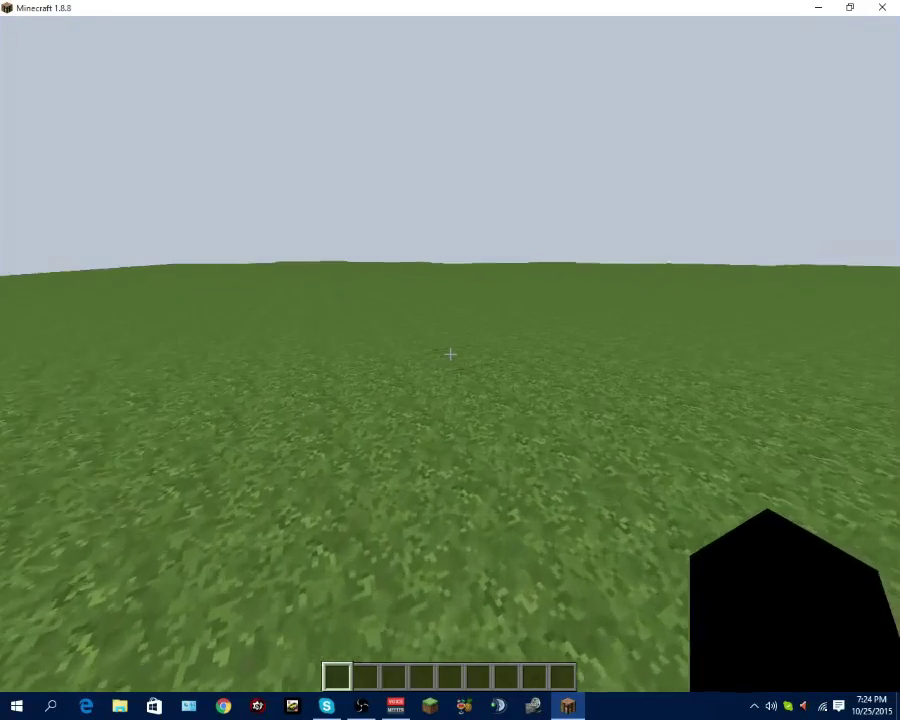
key("F3")
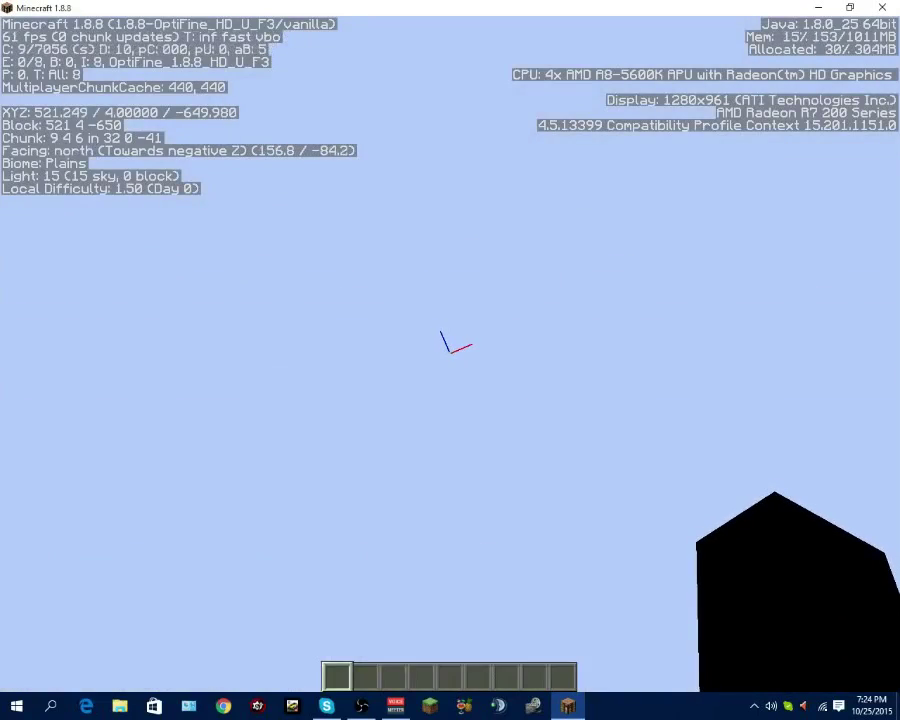
key("w")
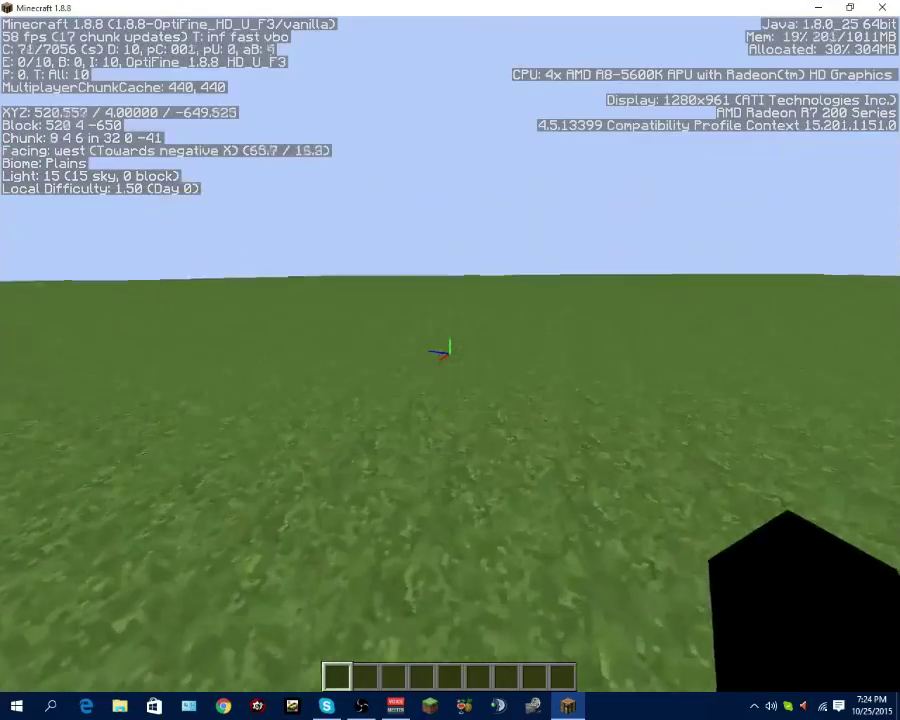
Run and jump around the flat grassland in different directions while monitoring the frame rate and chunk updates in the debug overlay
key("space")
key("w")
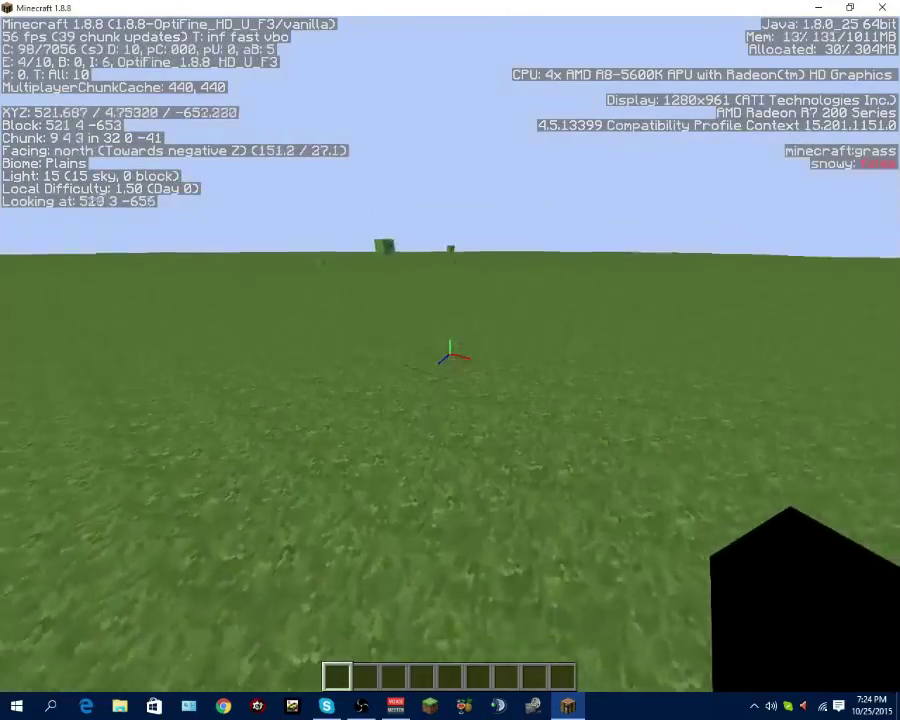
key("w")
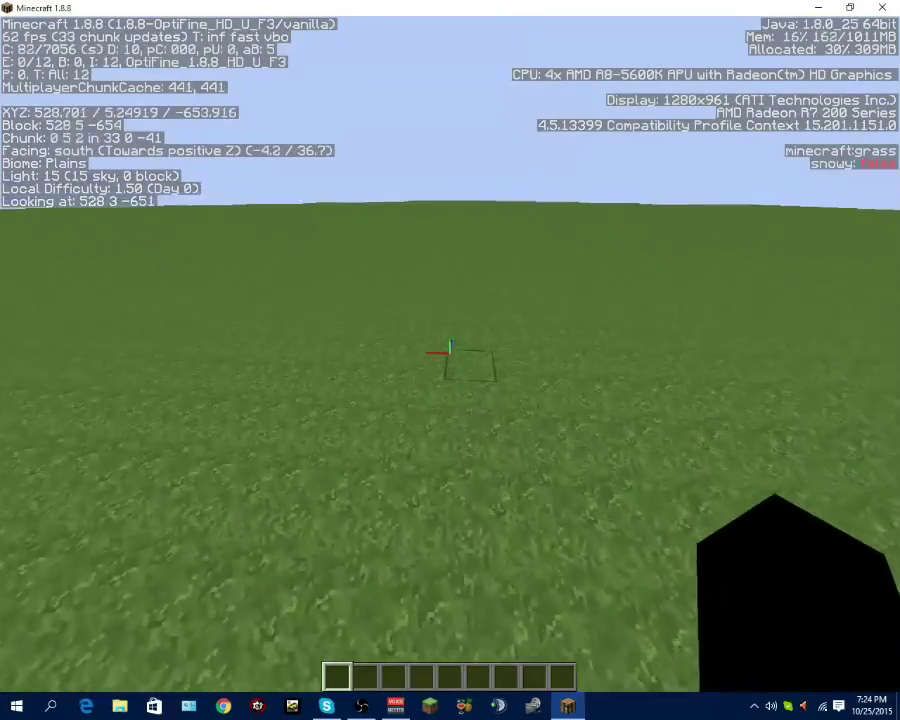
key("w")
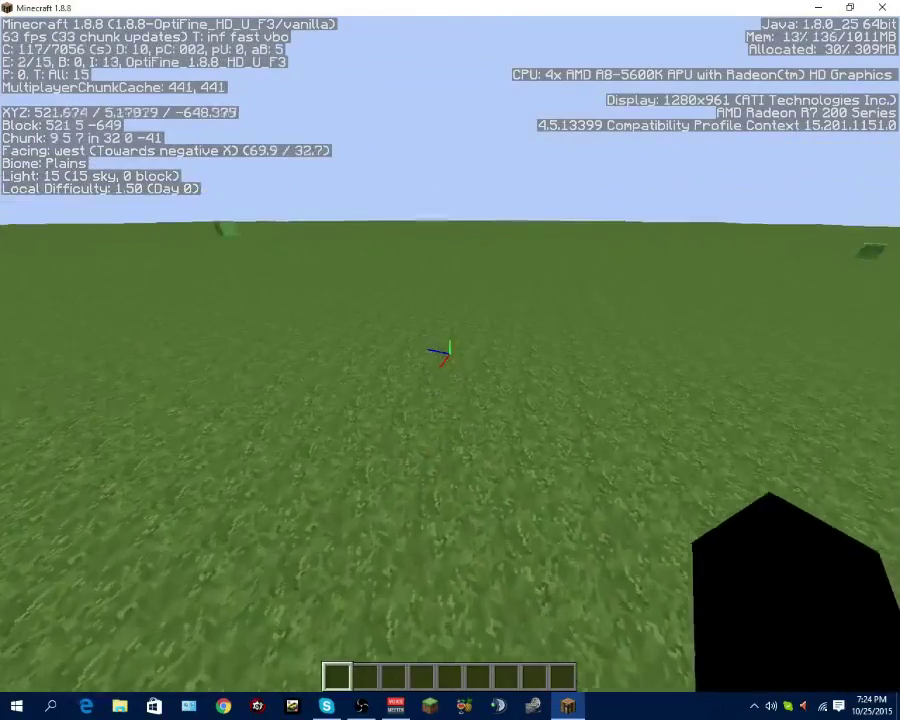
key("space")
key("w")
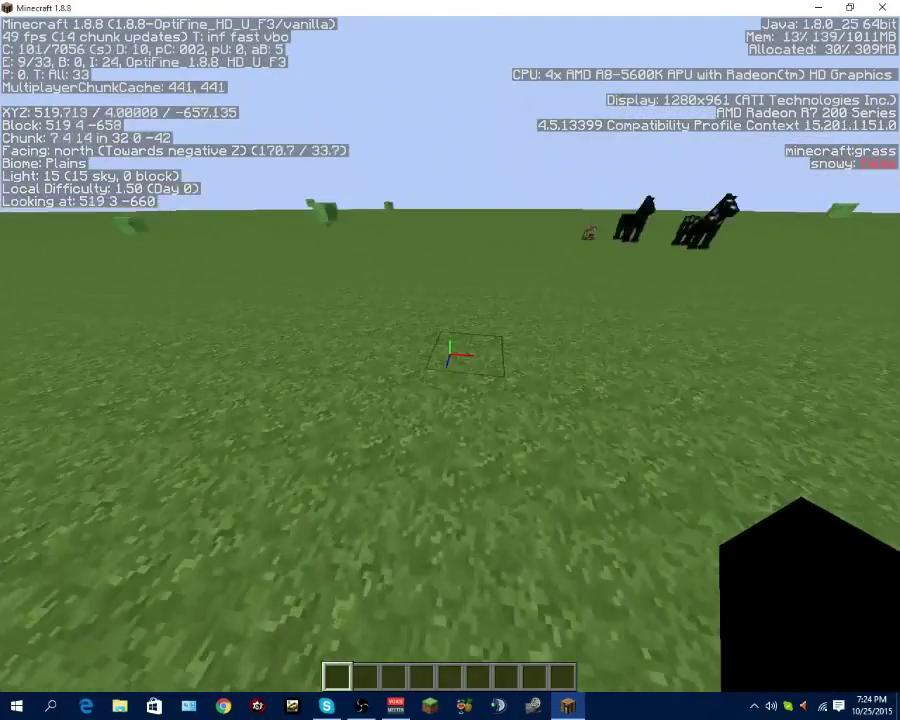
key("w")
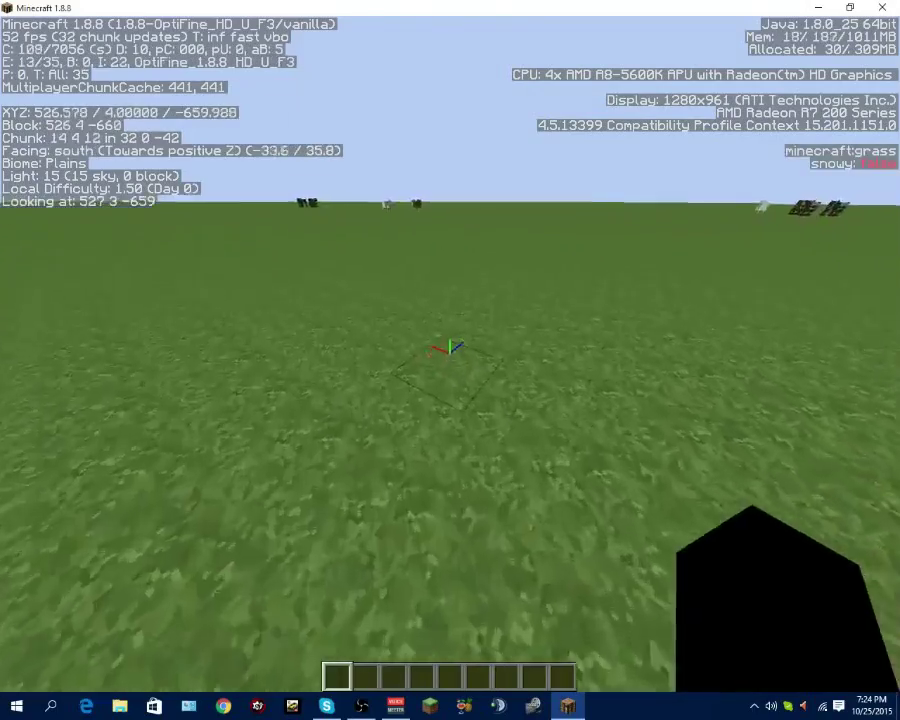
key("w")
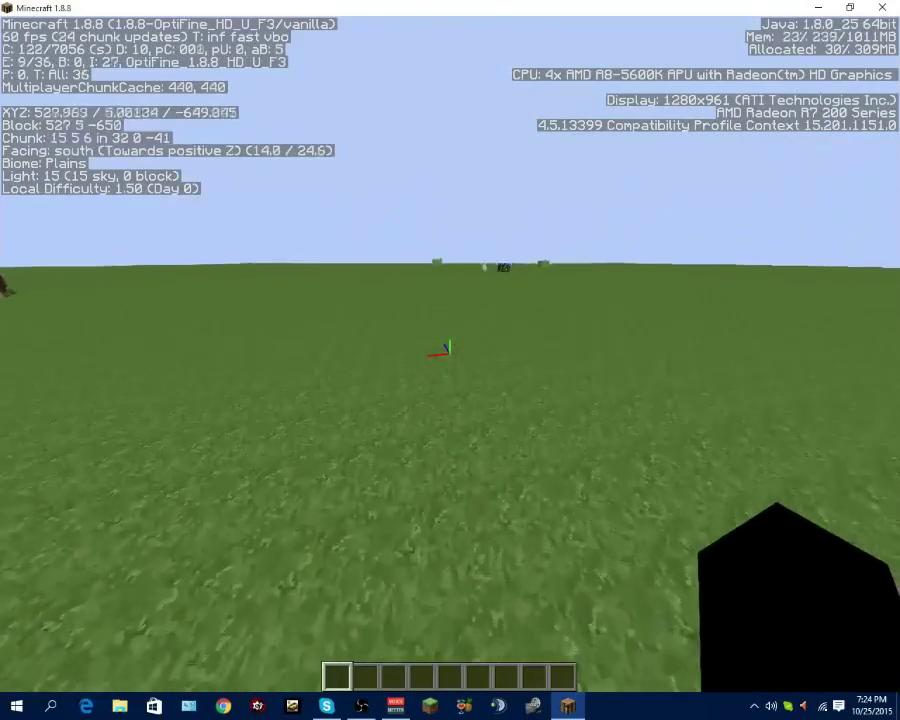
key("w")
key("space")
key("w")
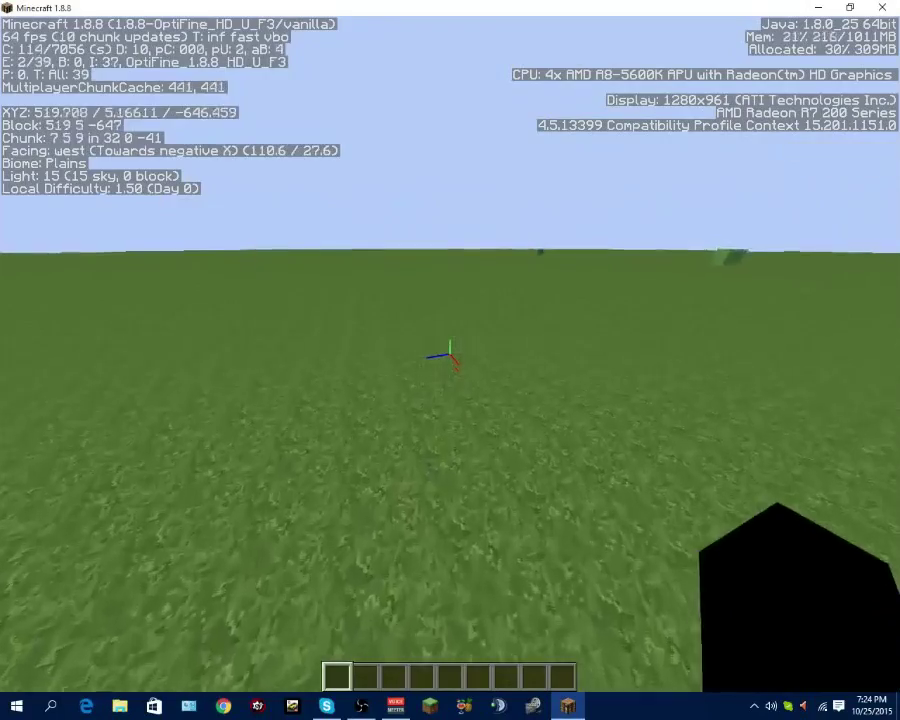
key("w")
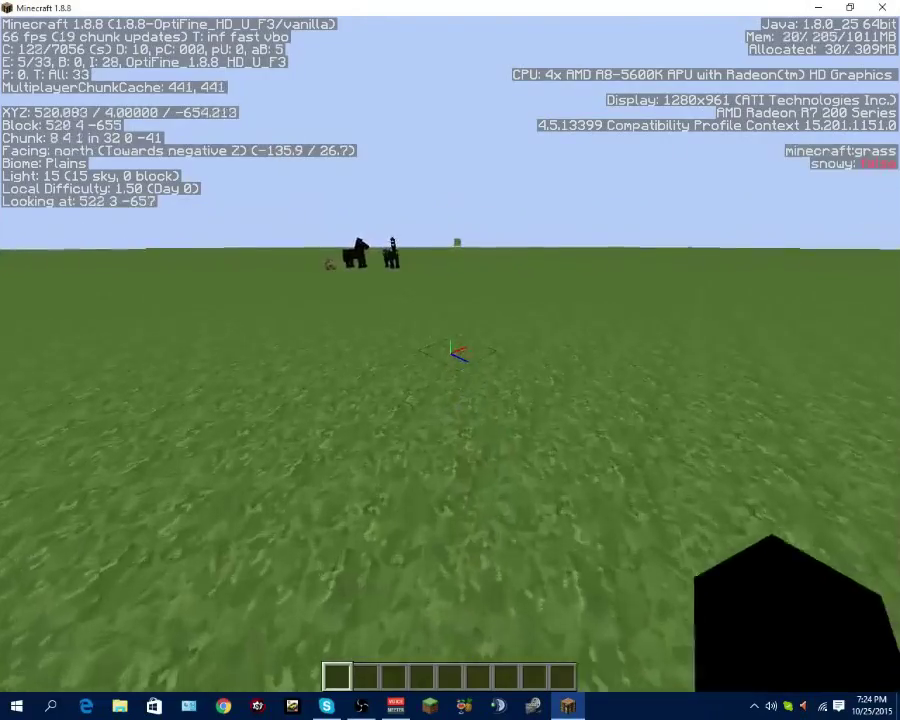
key("w")
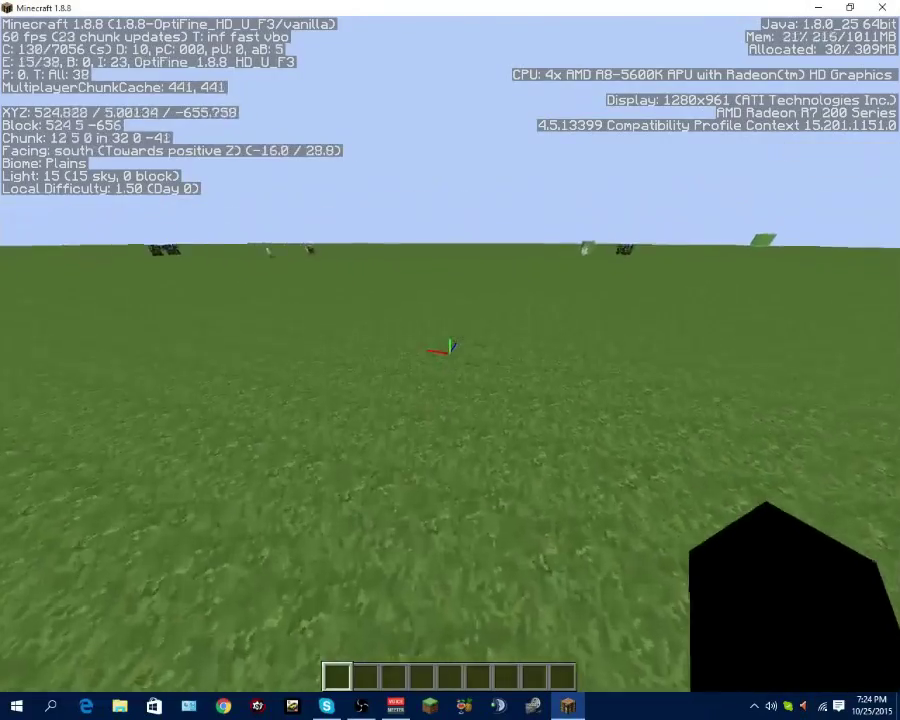
key("w")
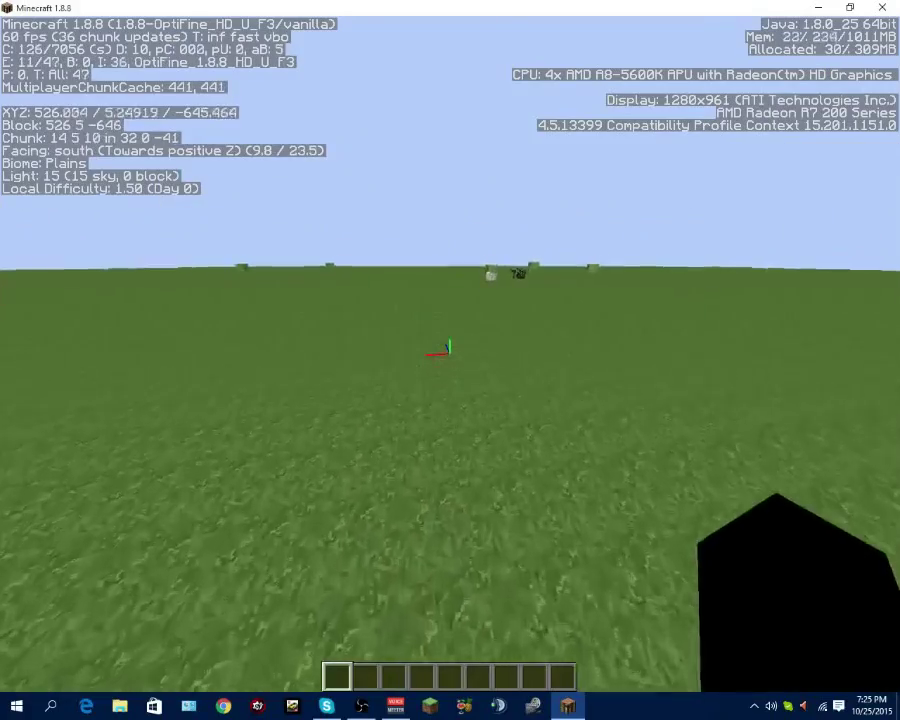
key("w")
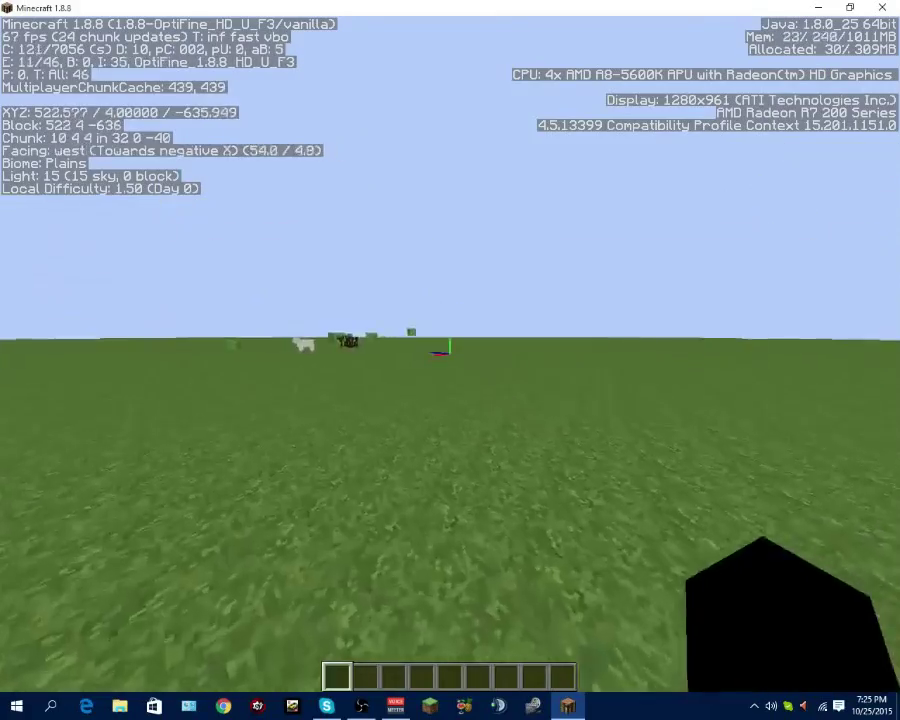
key("w")
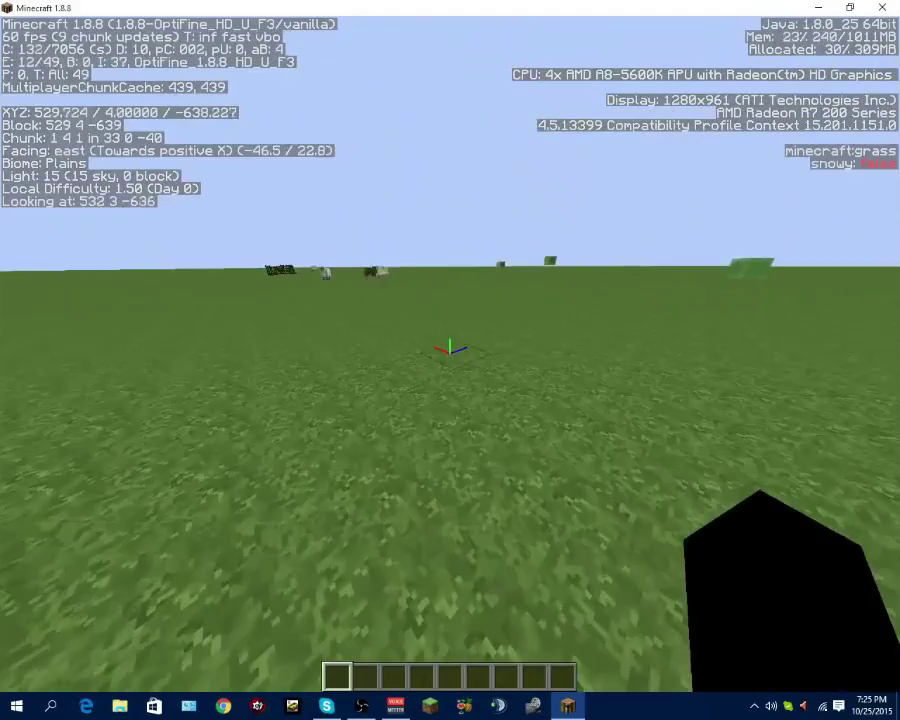
key("w")
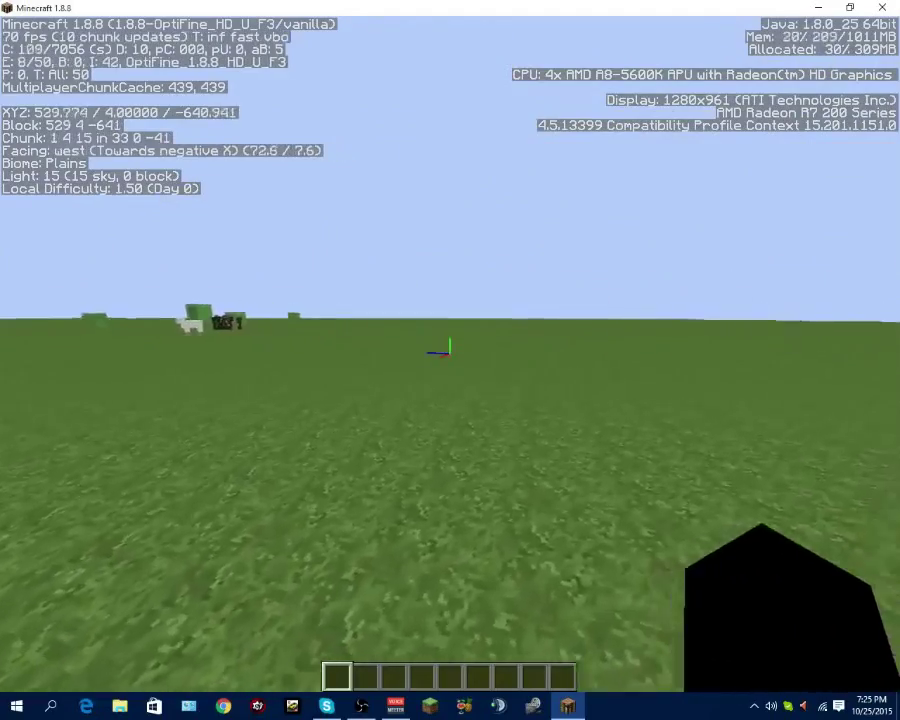
key("w")
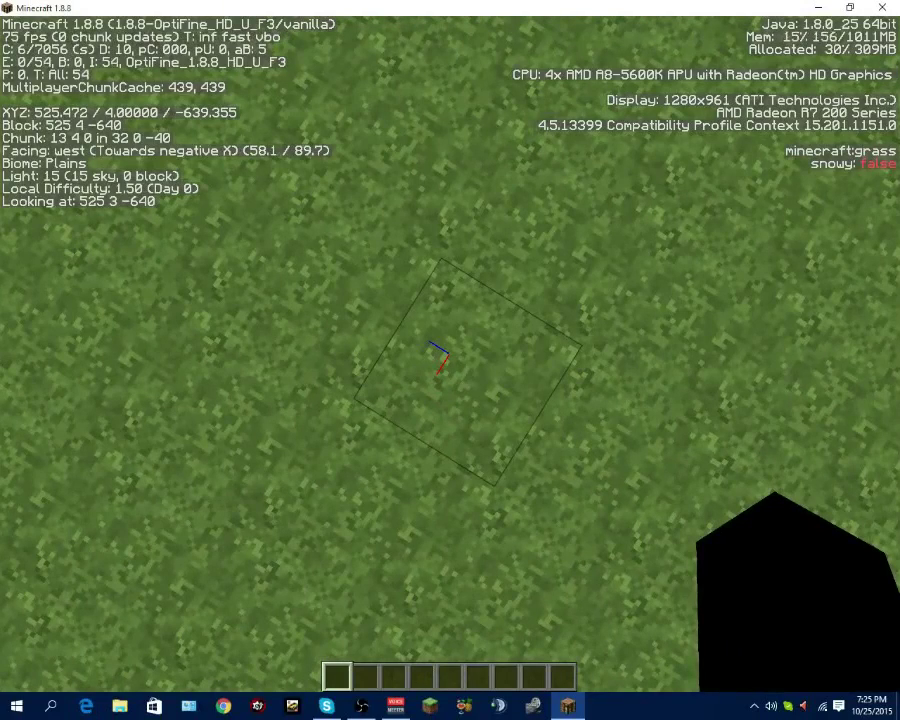
key("w")
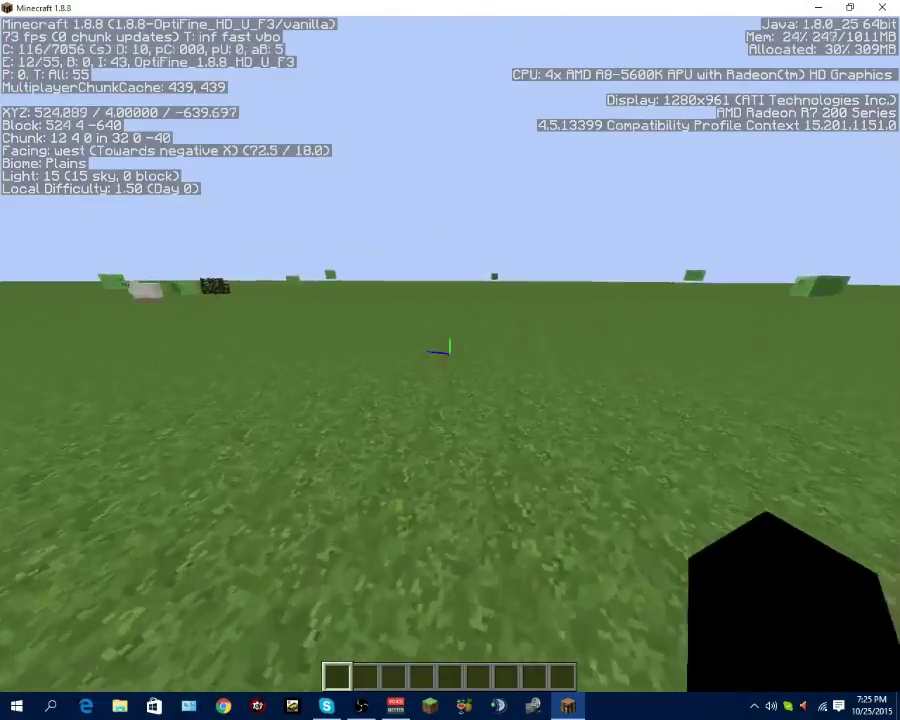
key("w")
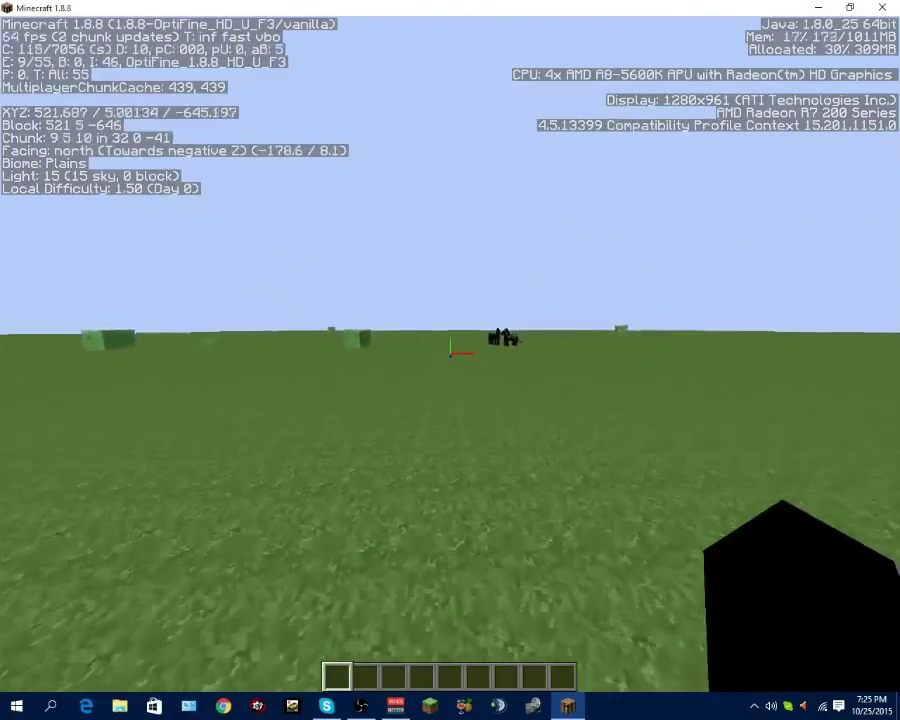
key("w")
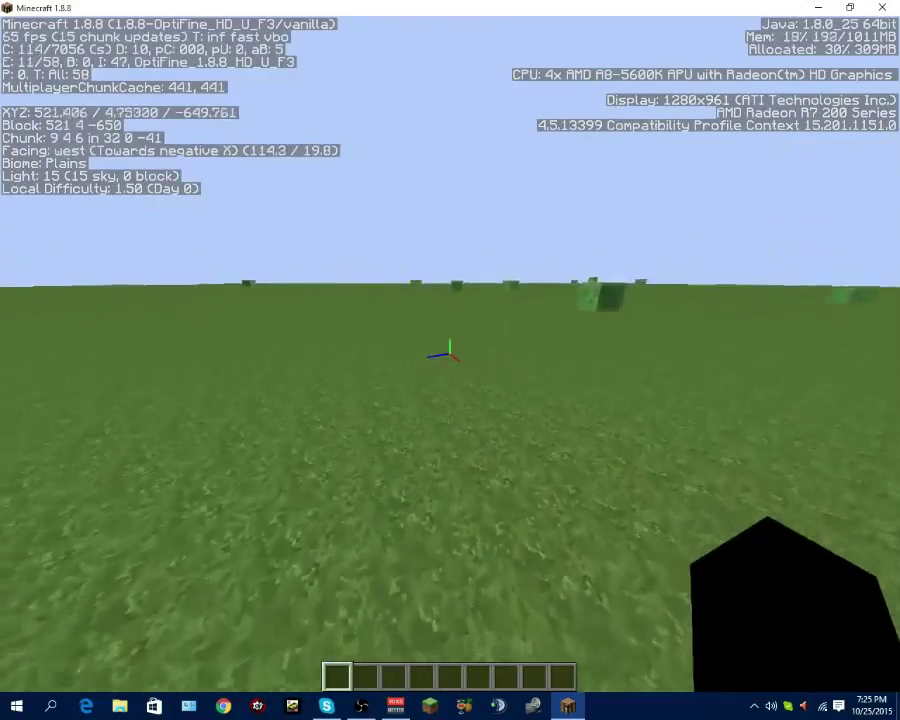
key("w")
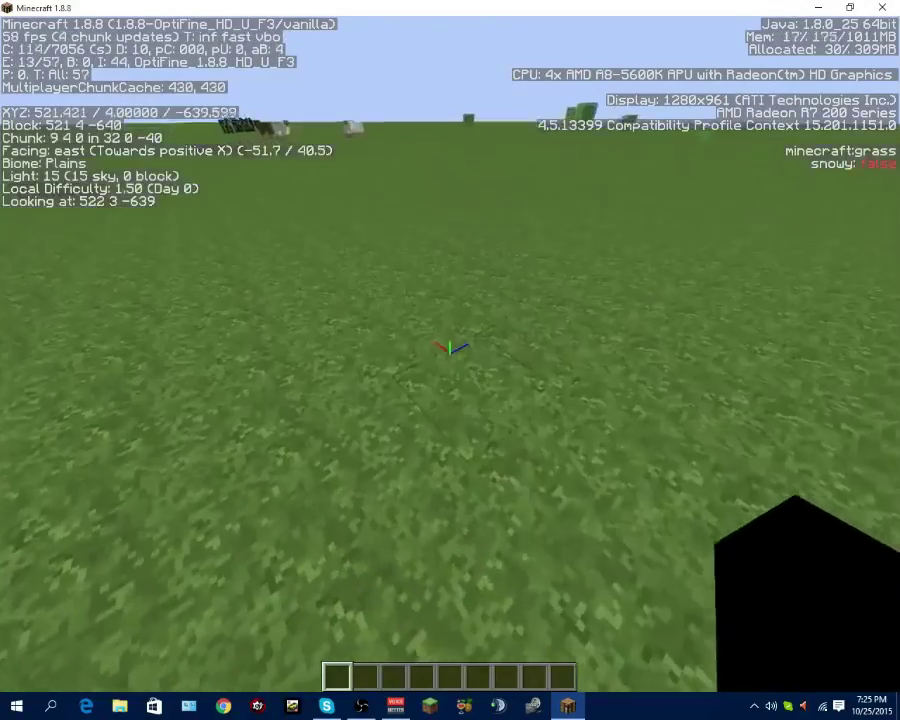
Break a few grass blocks and hit a slime while running across the plains to test the frame rate during interaction
left_click(450, 350)
key("w")
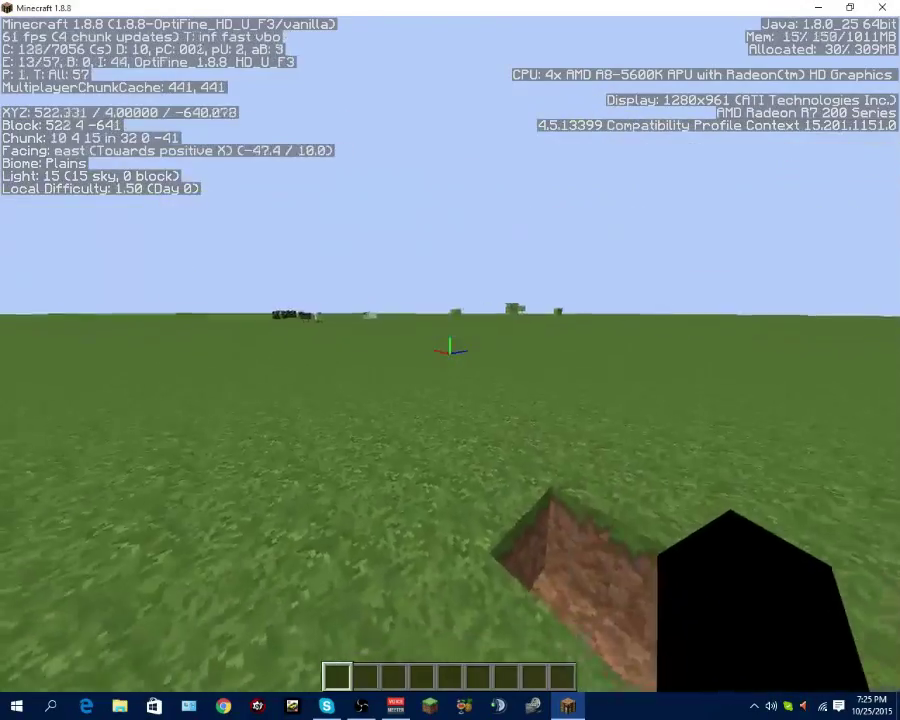
key("space")
key("w")
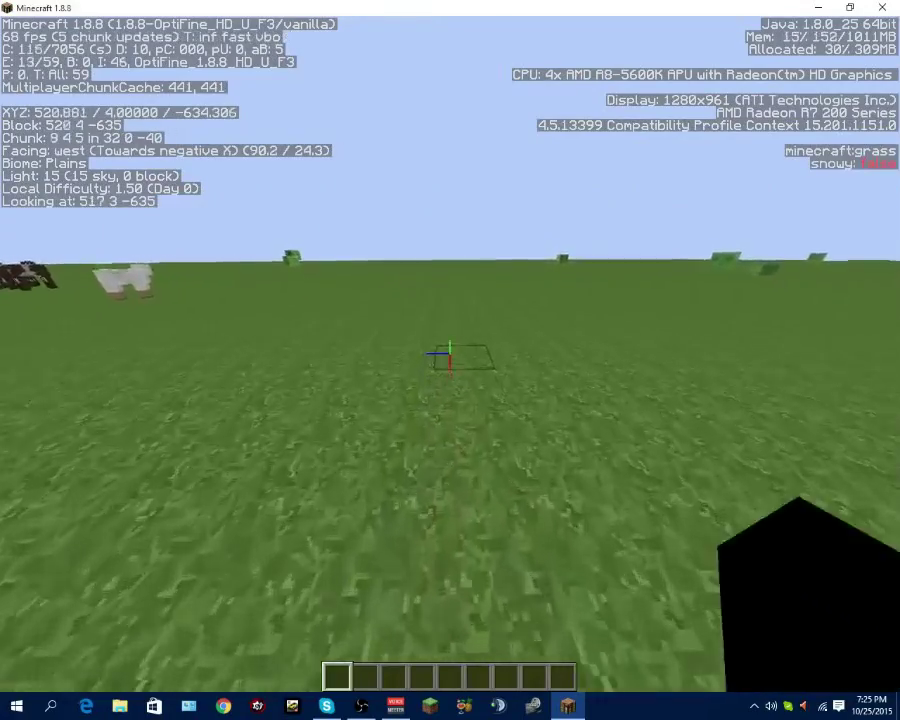
key("w")
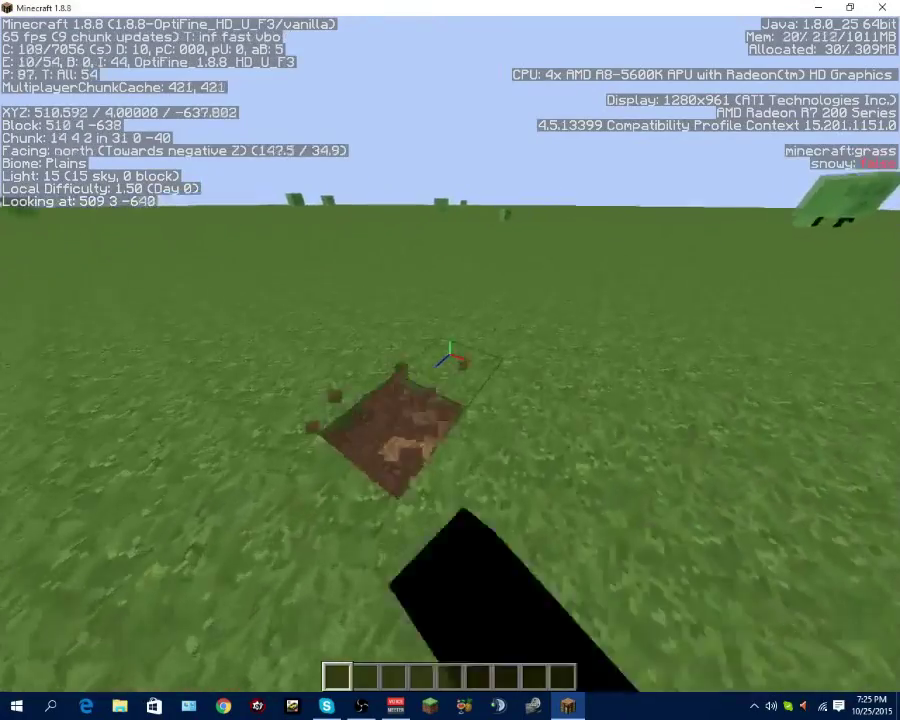
key("w")
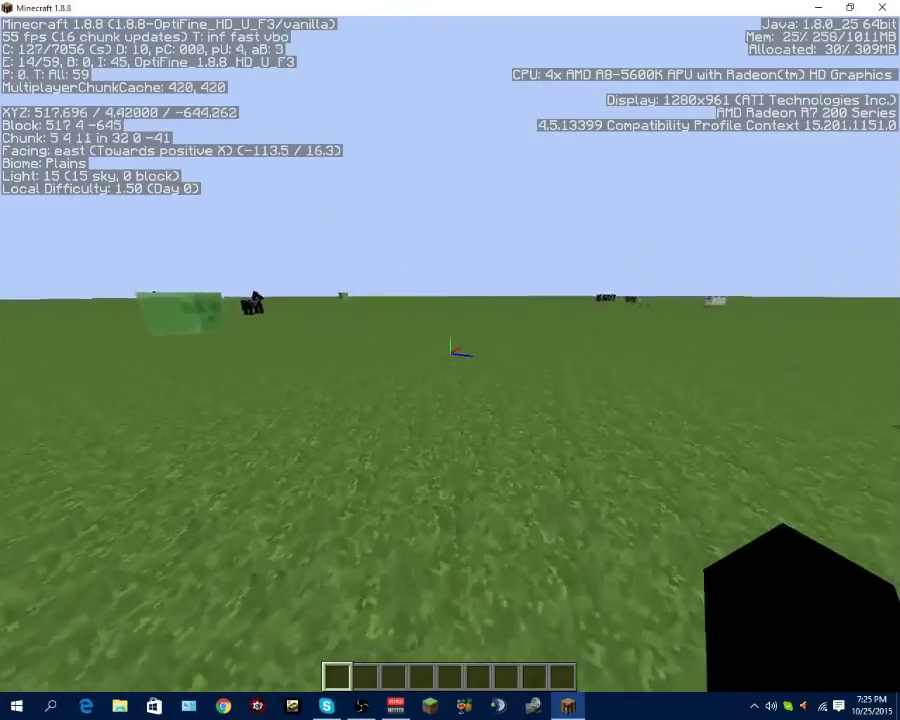
key("w")
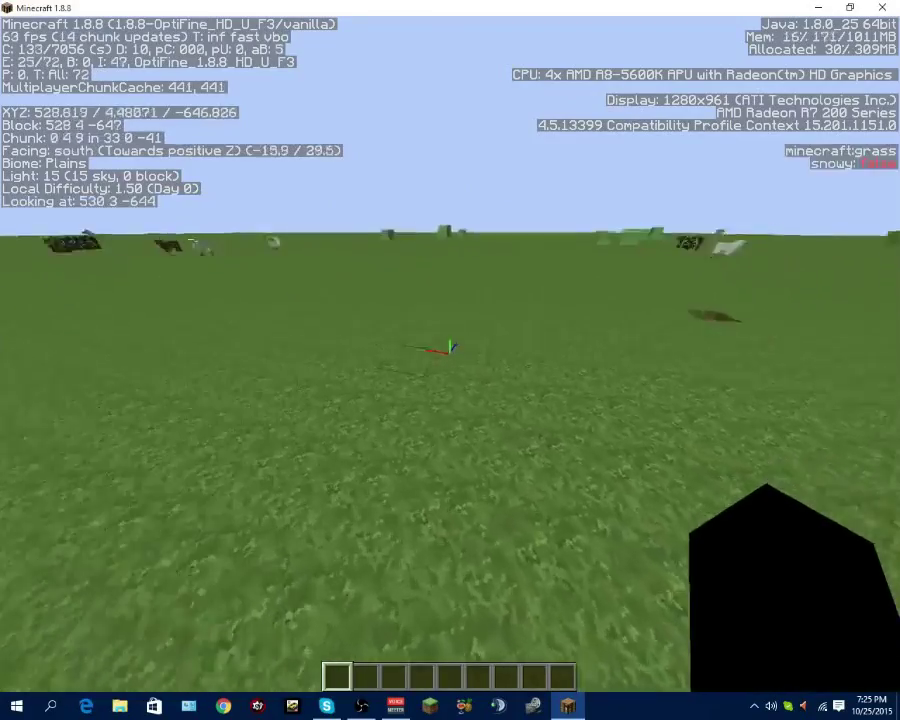
key("w")
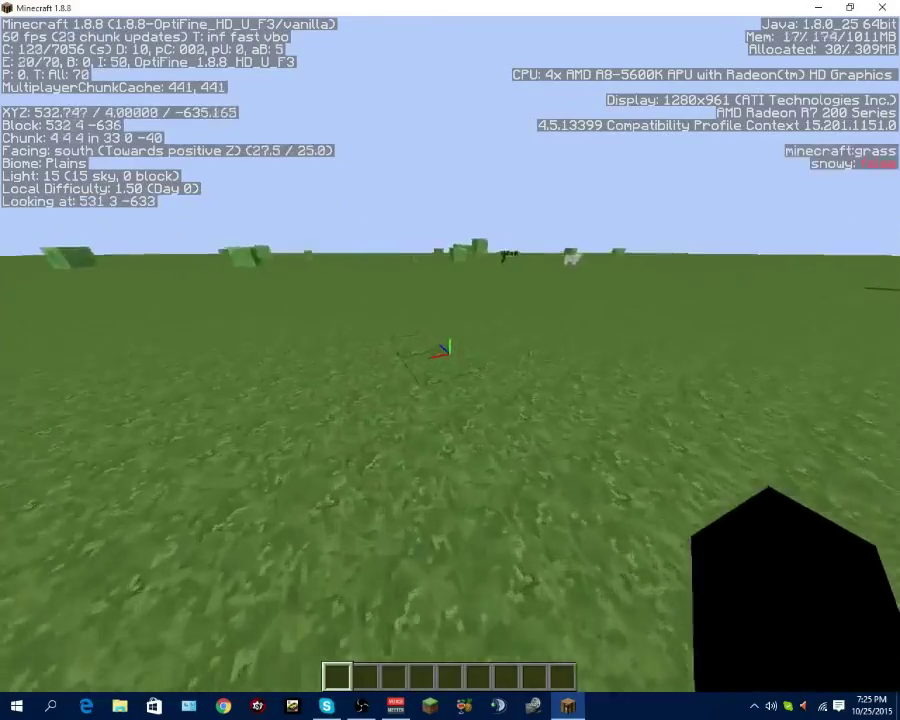
key("w")
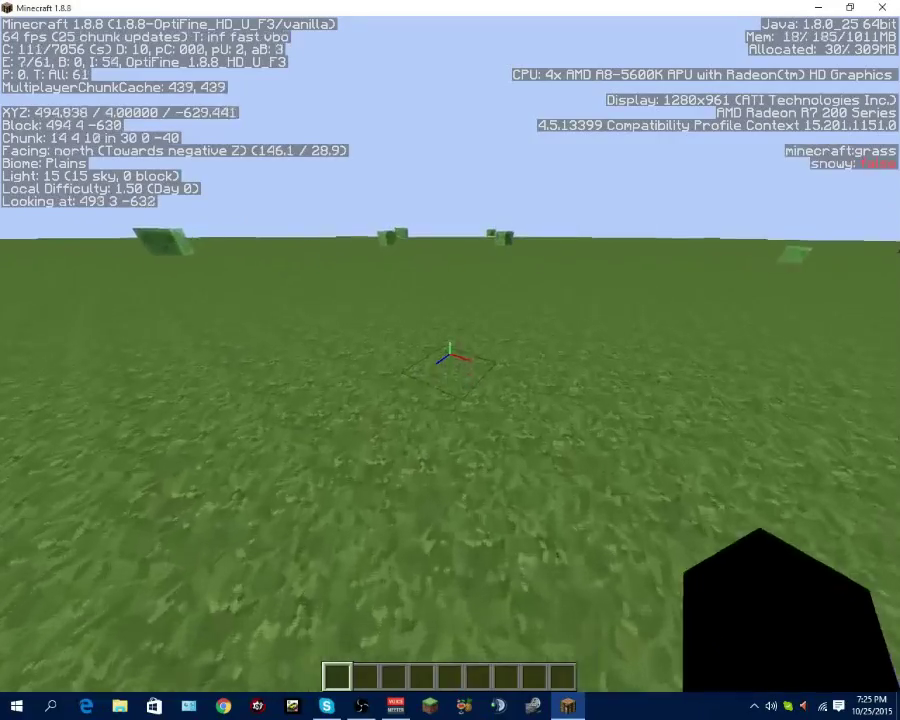
key("w")
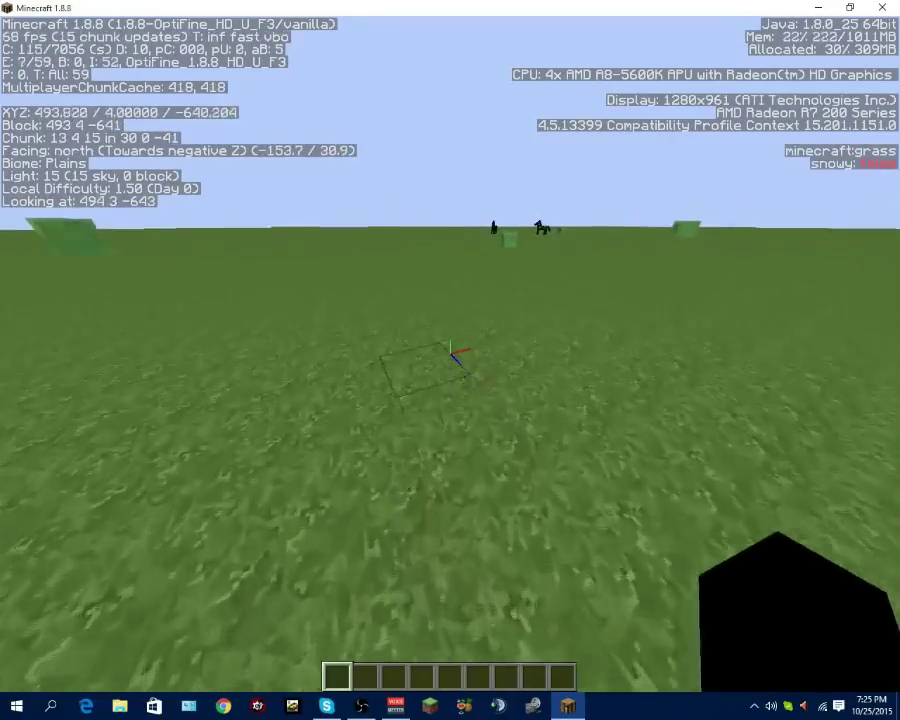
key("w")
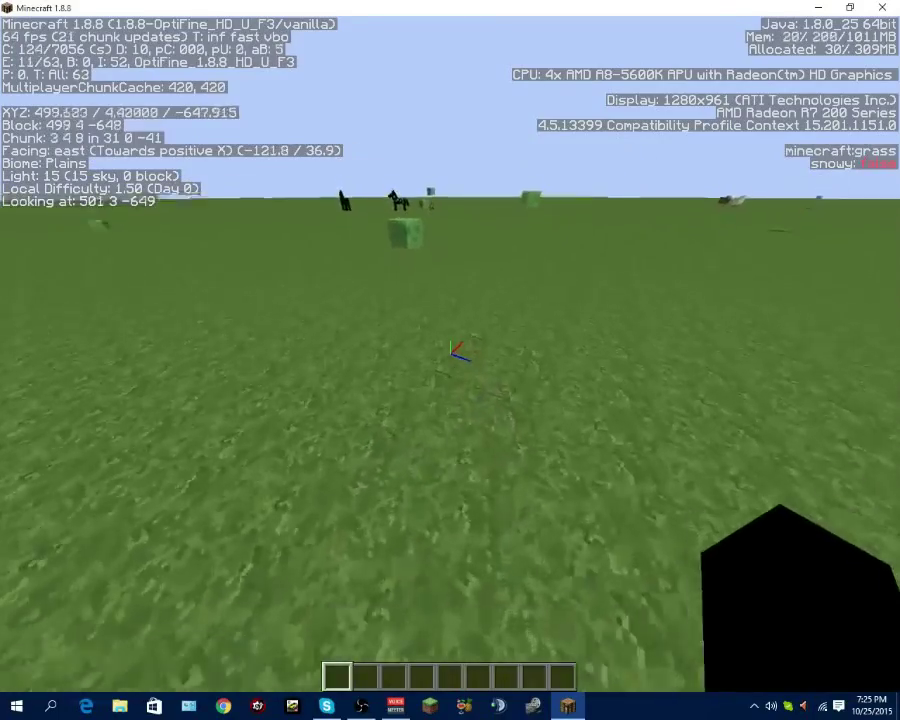
key("w")
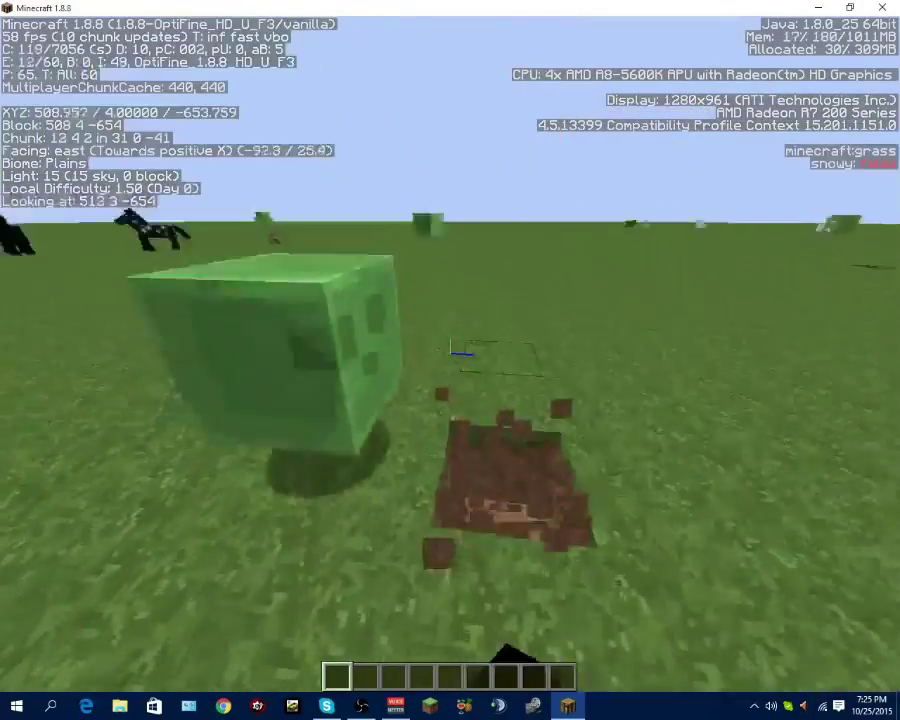
key("w")
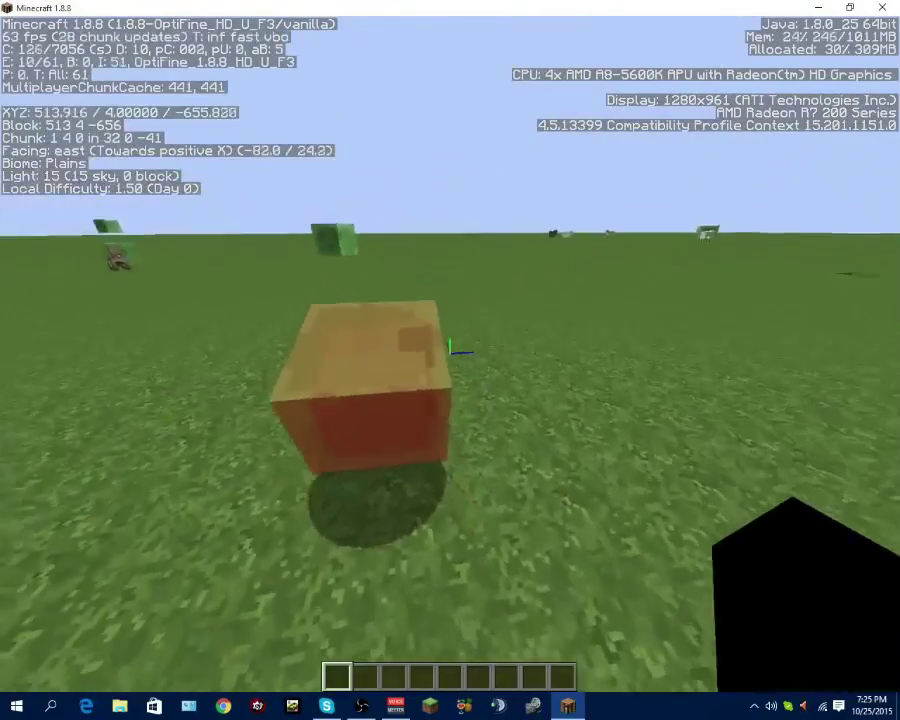
Roam across the plains past the slimes and cows to check the frame rate near groups of mobs
key("w")
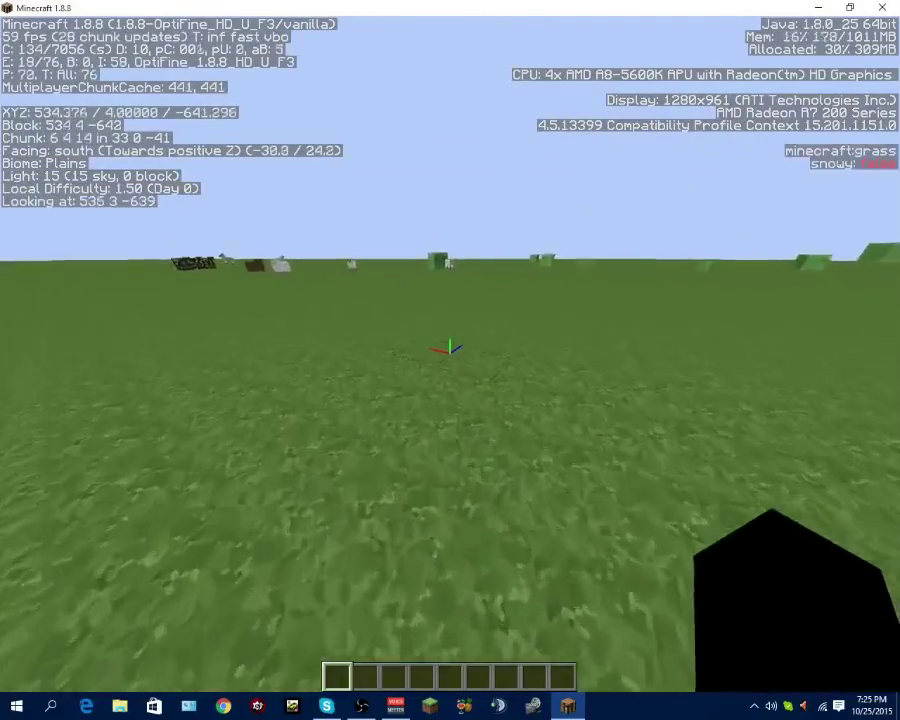
key("w")
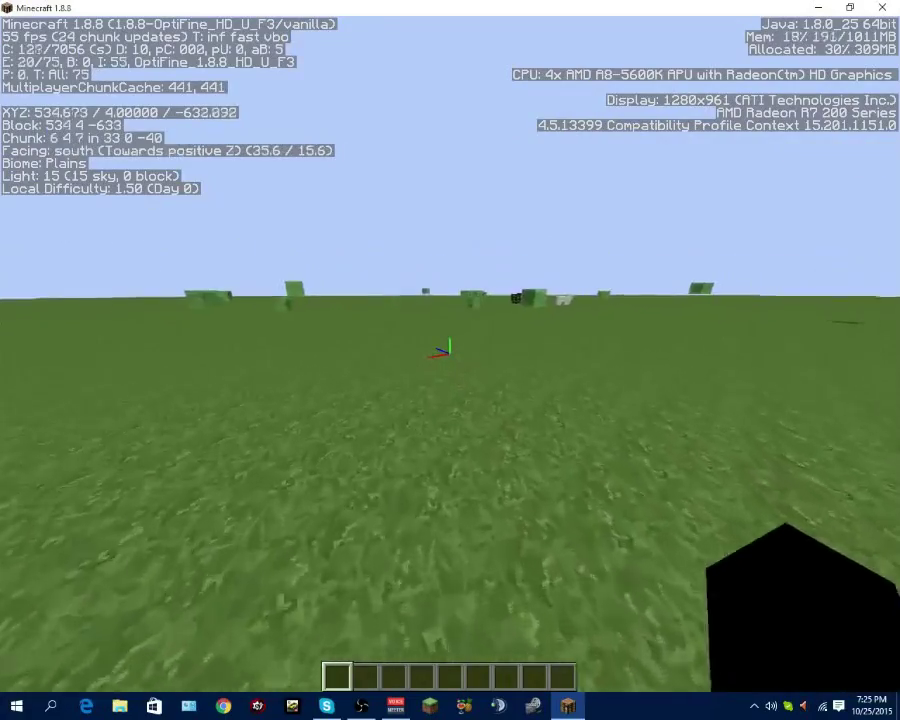
key("w")
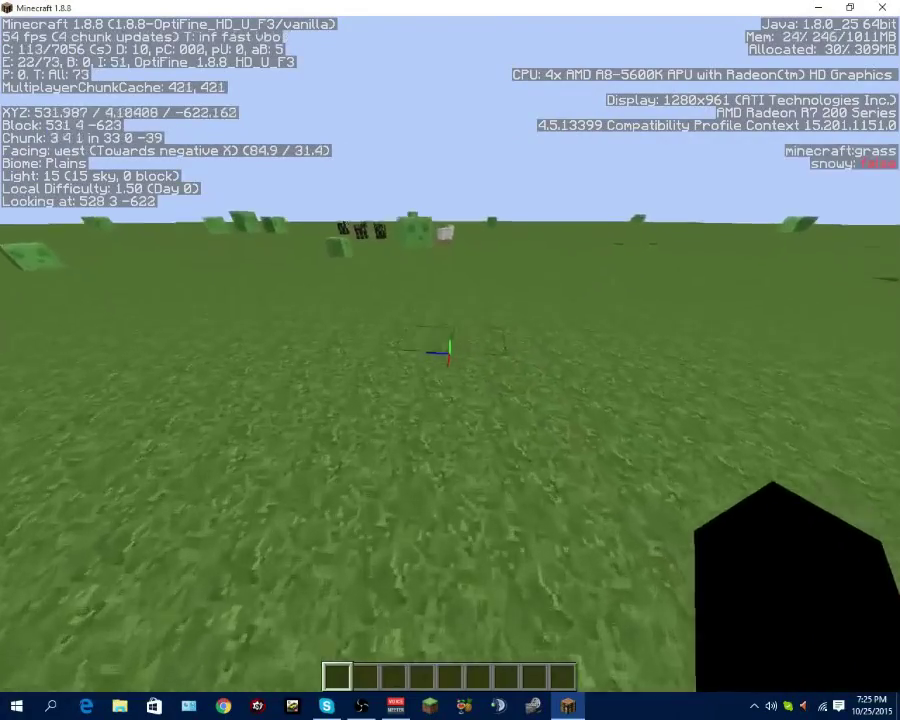
key("w")
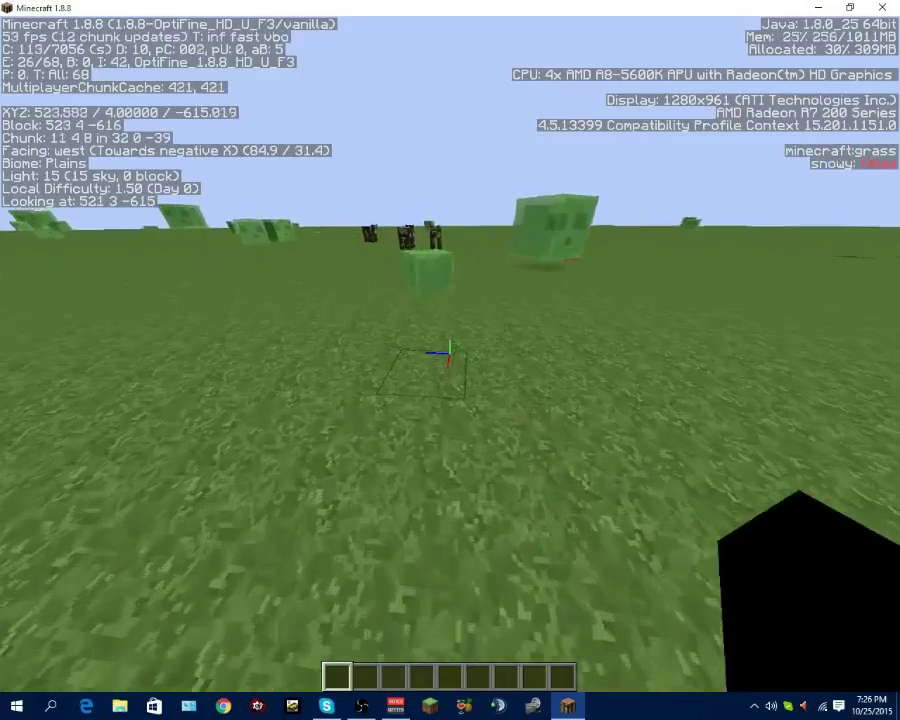
key("w")
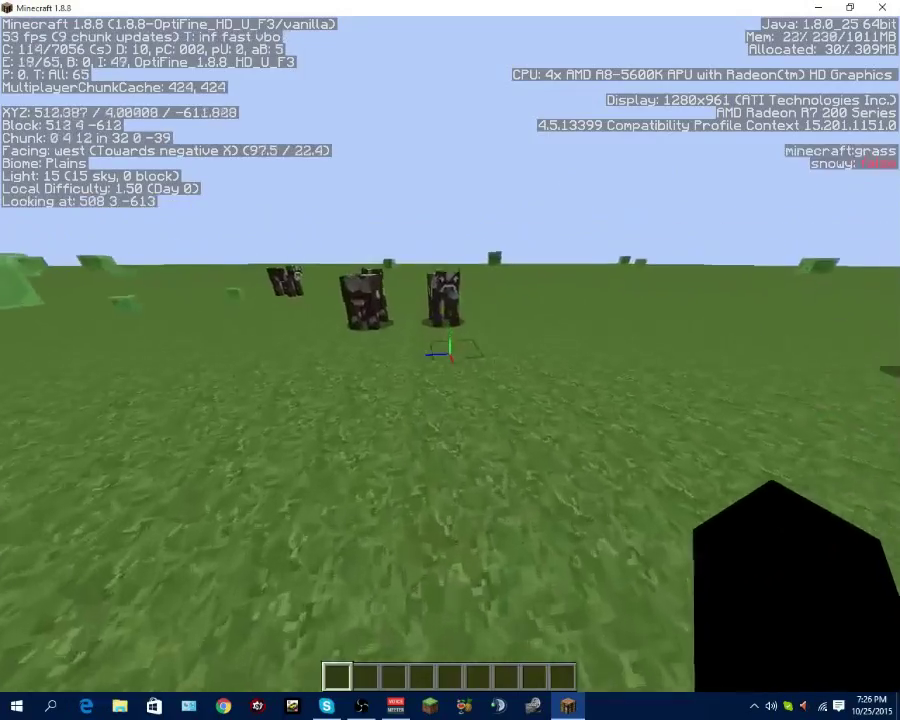
key("w")
key("w")
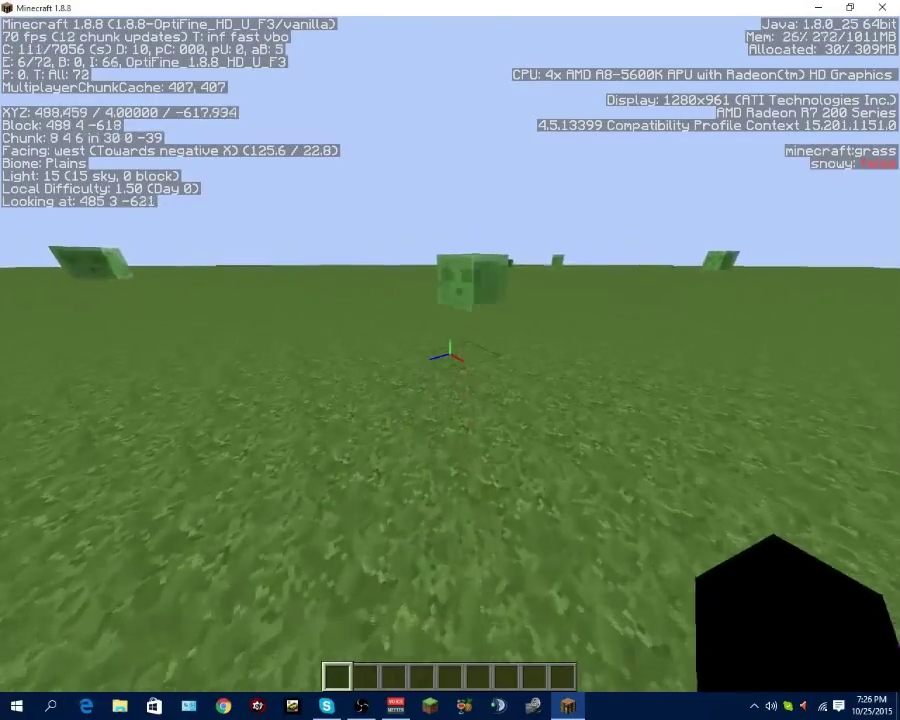
Run north and then east across the plains past the slimes, monitoring the frame rate and chunk updates in the debug overlay
key("w")
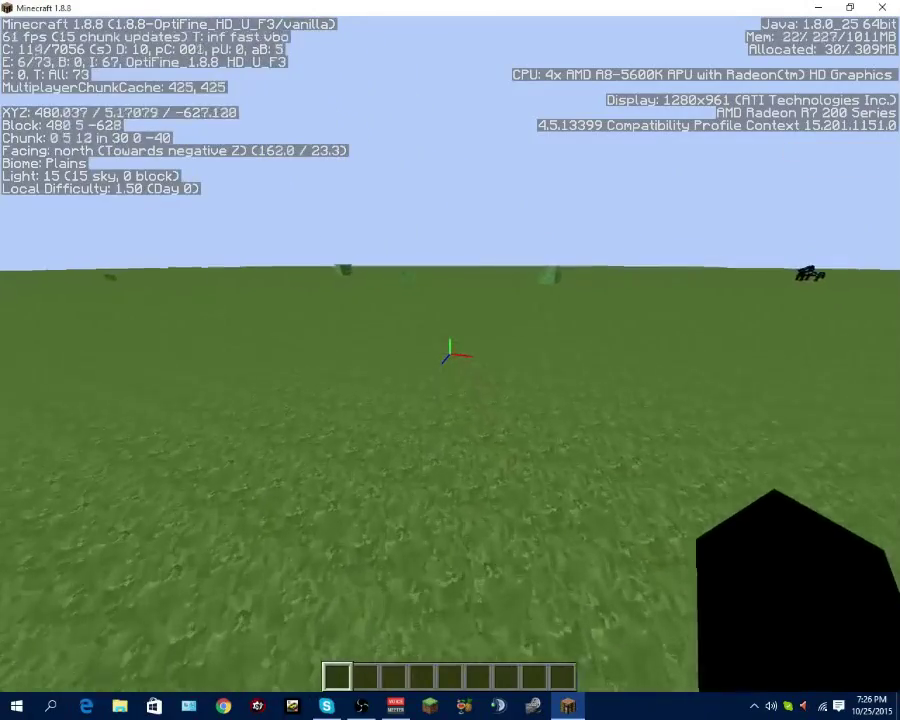
key("w")
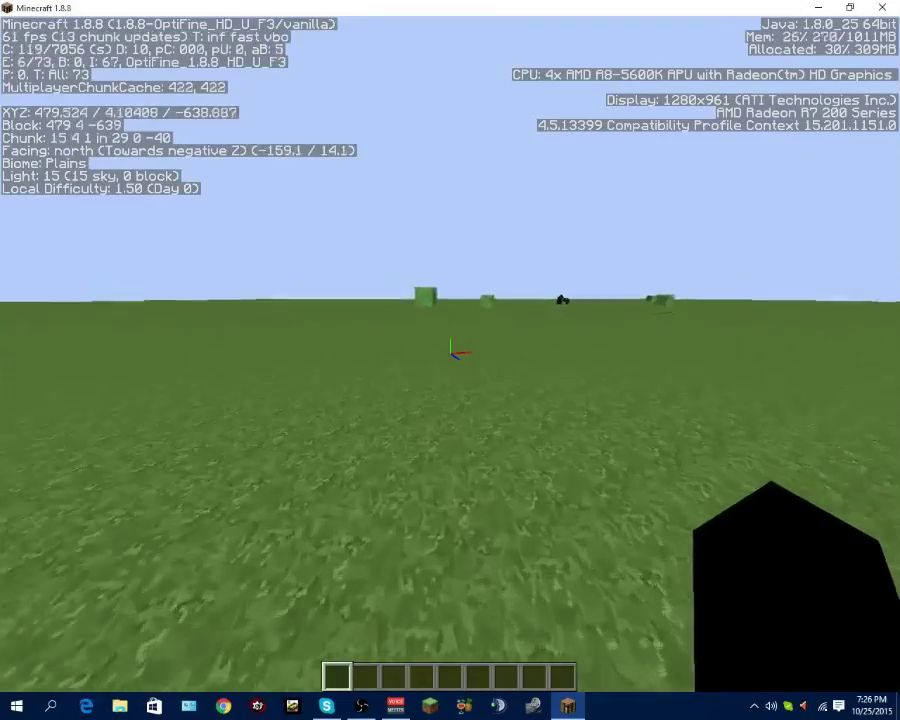
key("w")
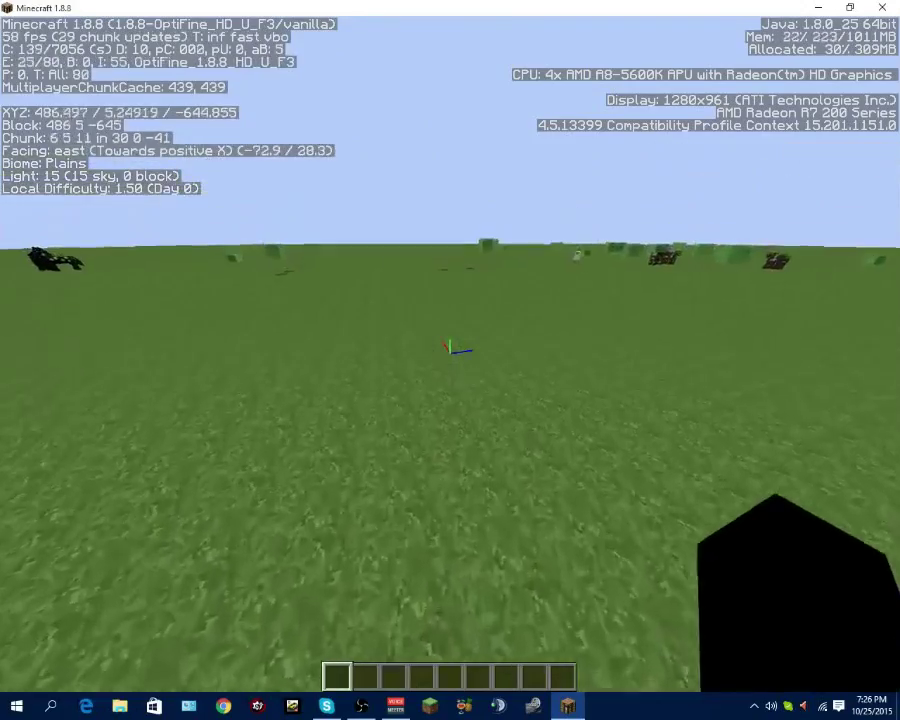
key("w")
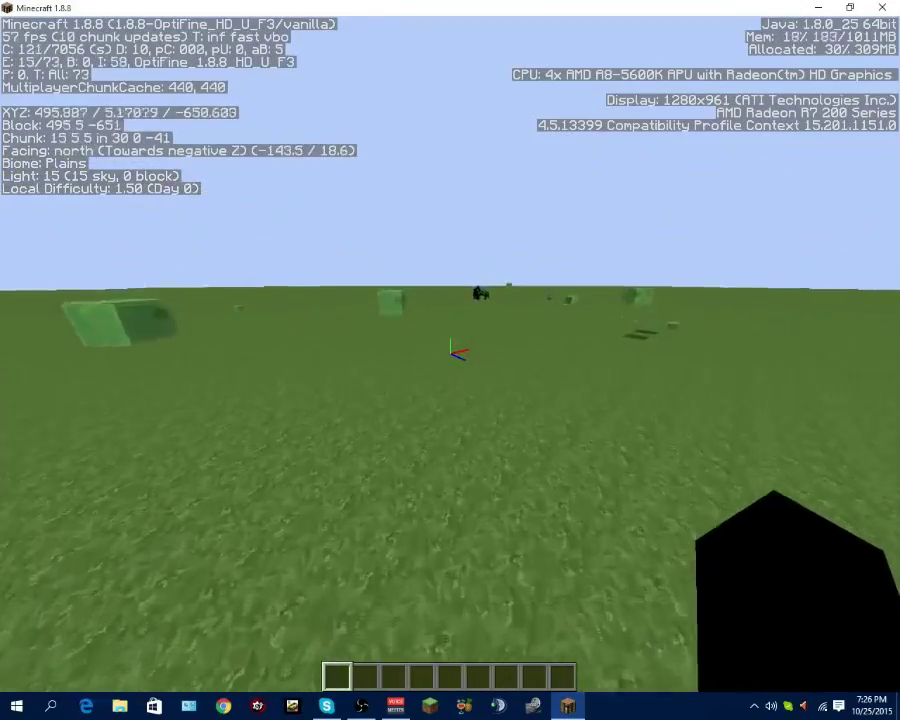
key("w")
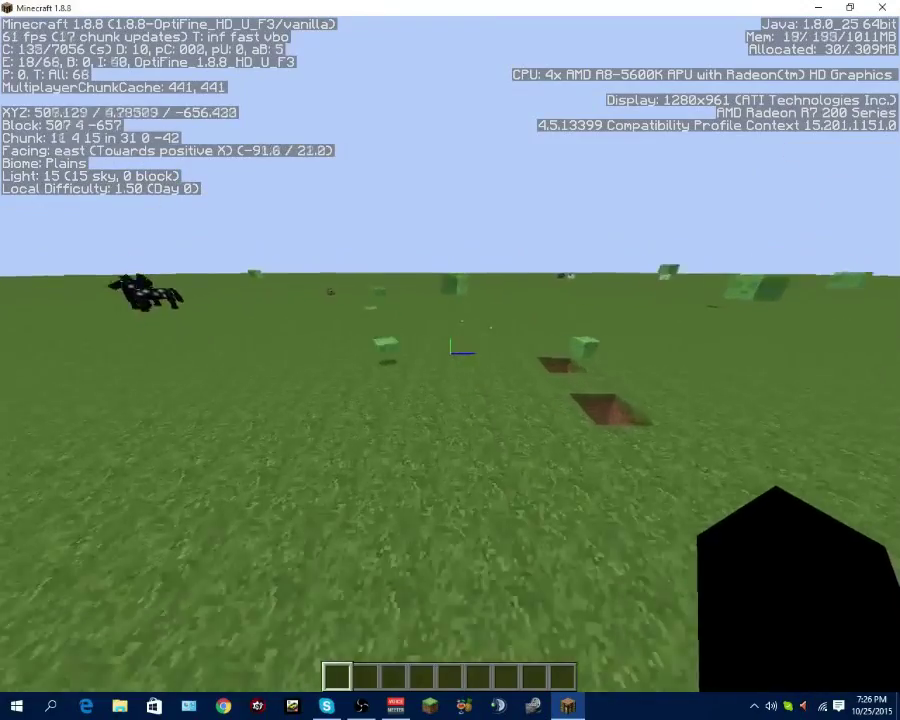
key("w")
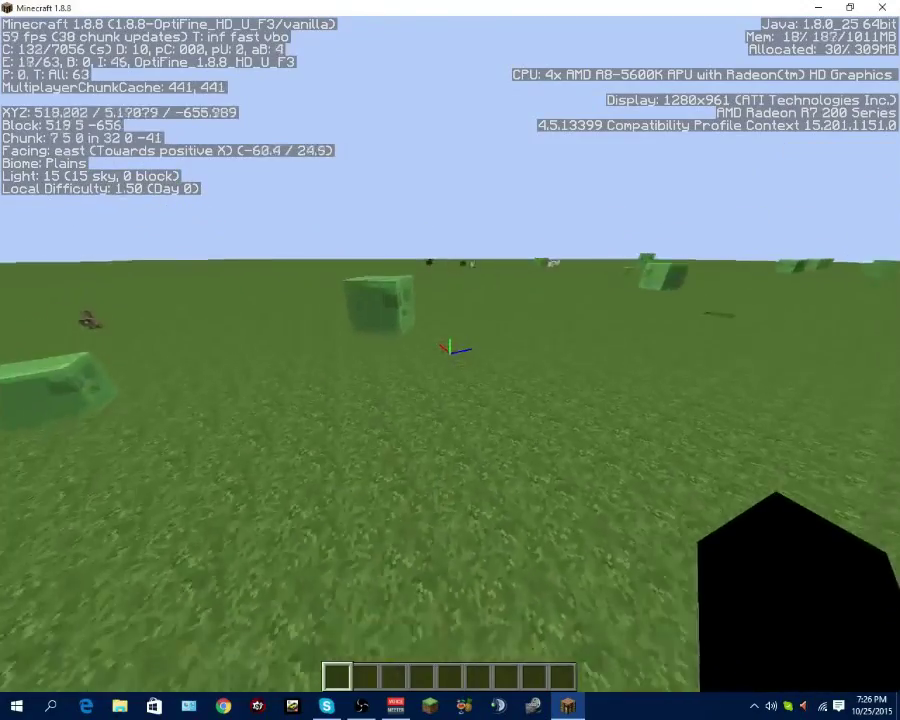
key("w")
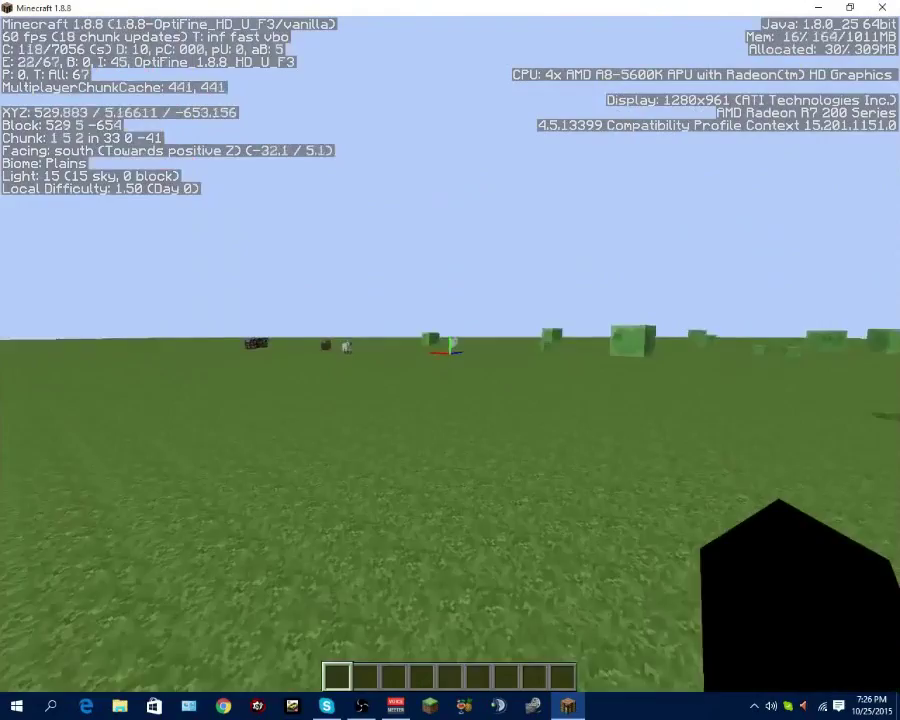
Circle through the area around the sheep, cows and dug holes, jumping along the way, to check the frame rate while changing direction
key("w")
key("w")
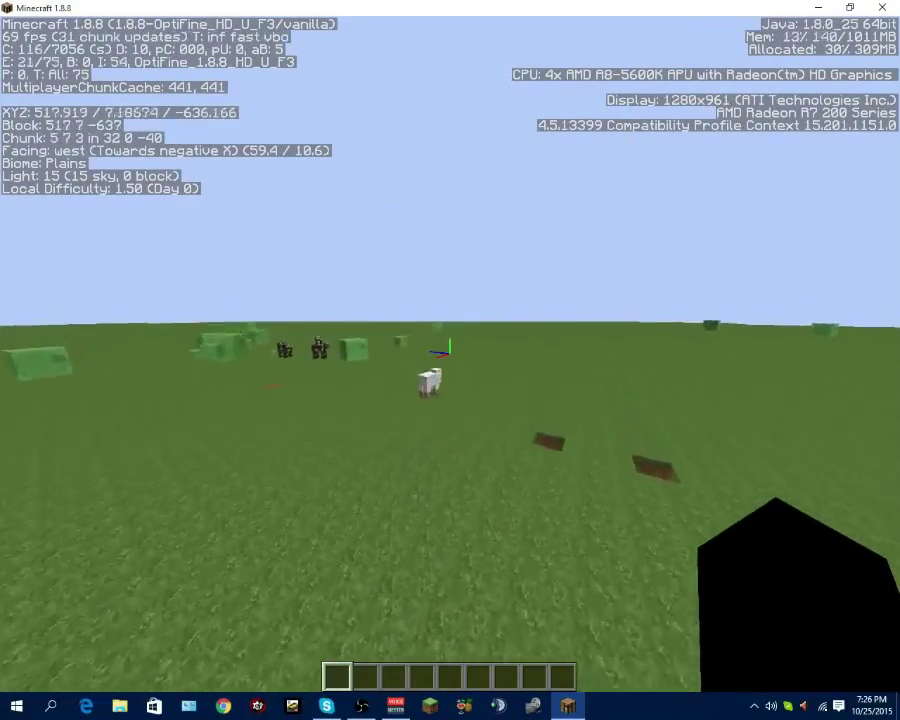
key("w")
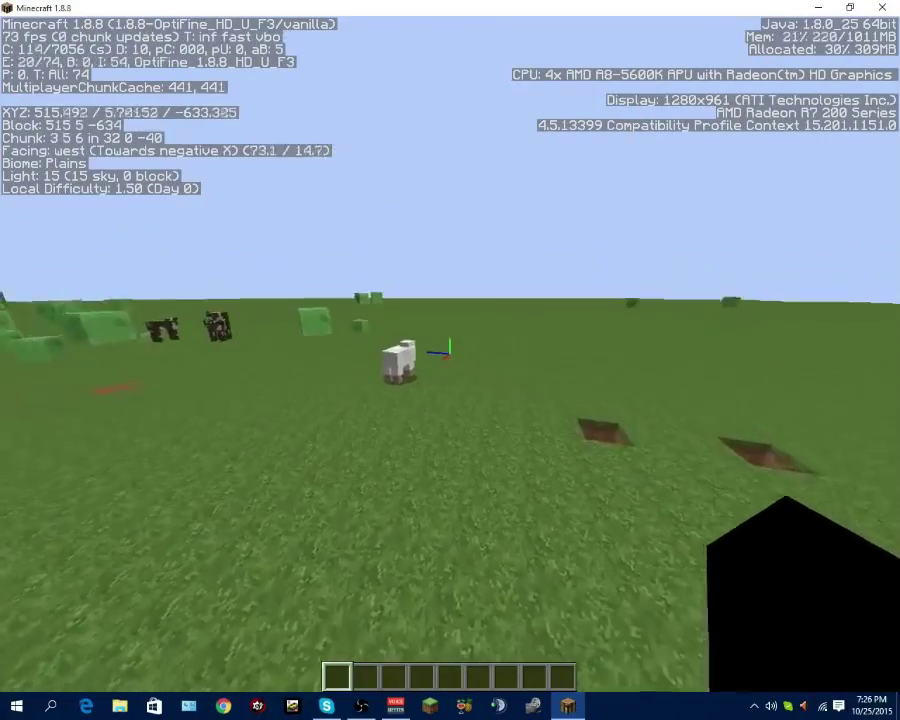
key("w")
key("w")
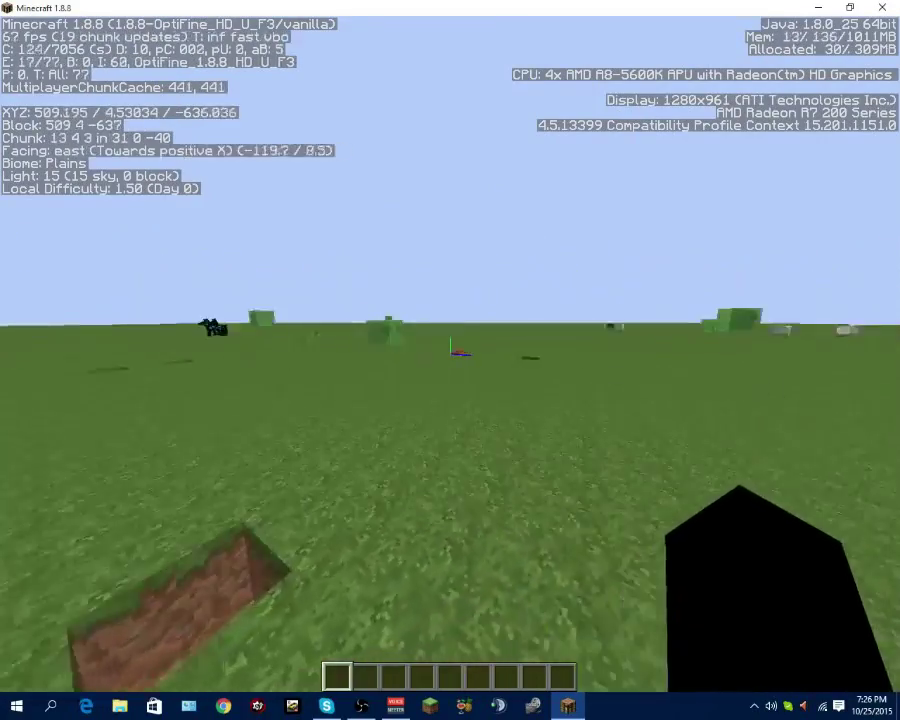
key("w")
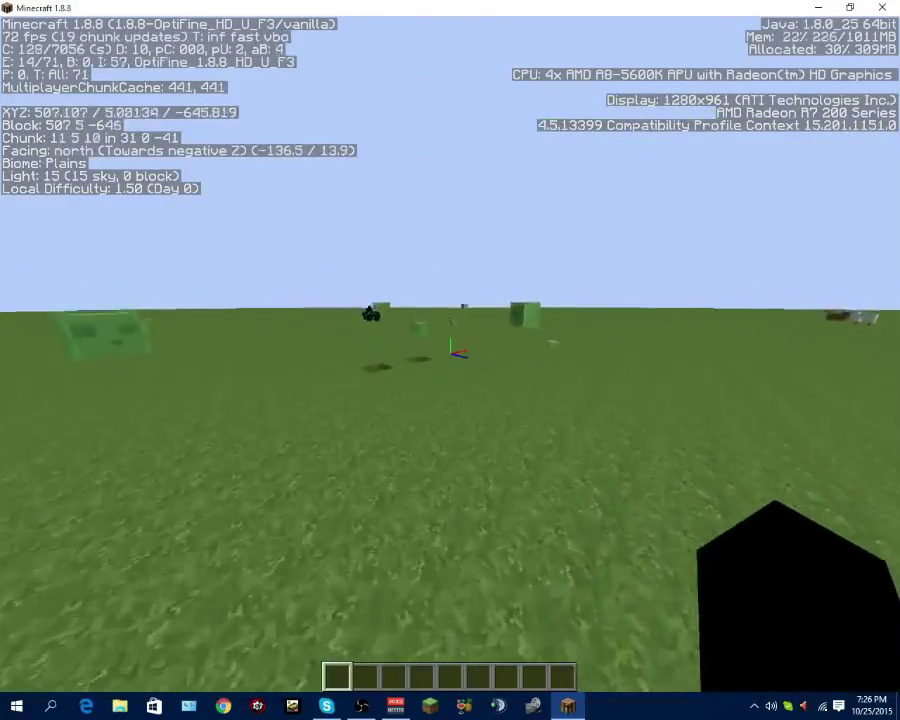
key("w")
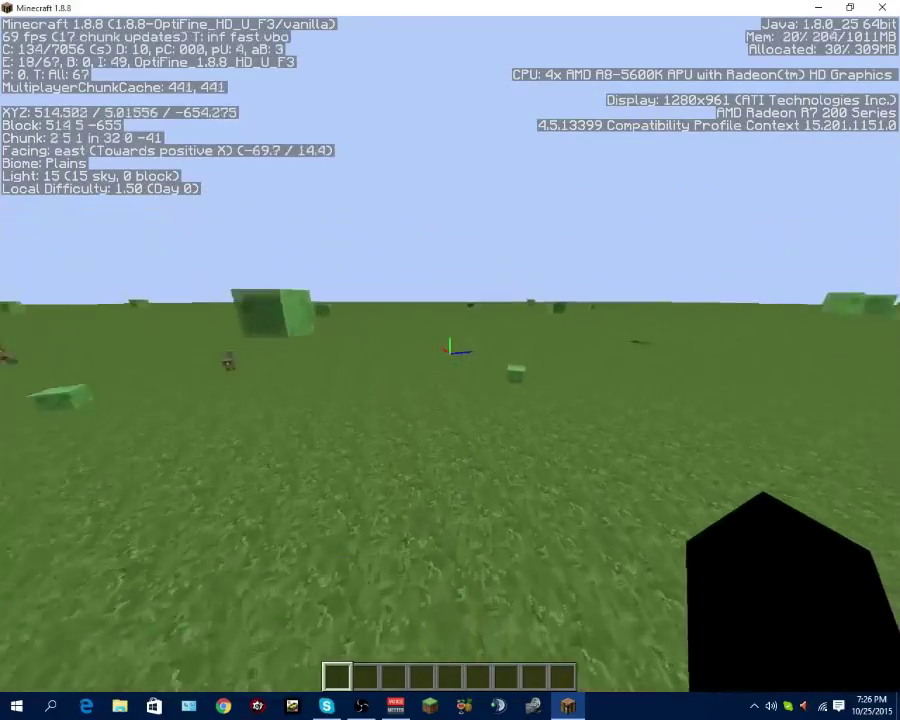
key("w")
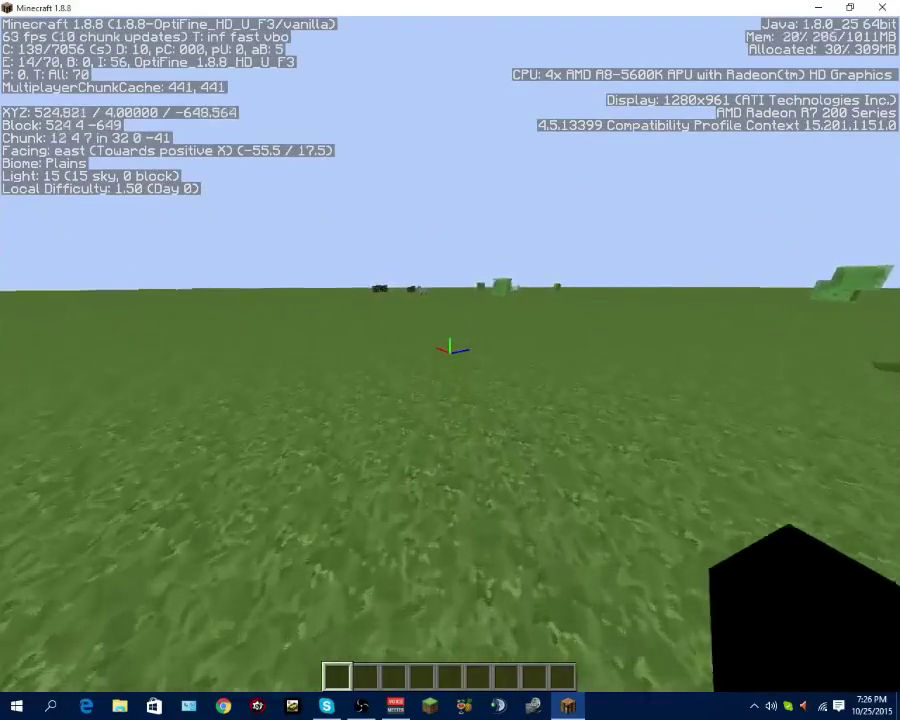
key("w")
key("space")
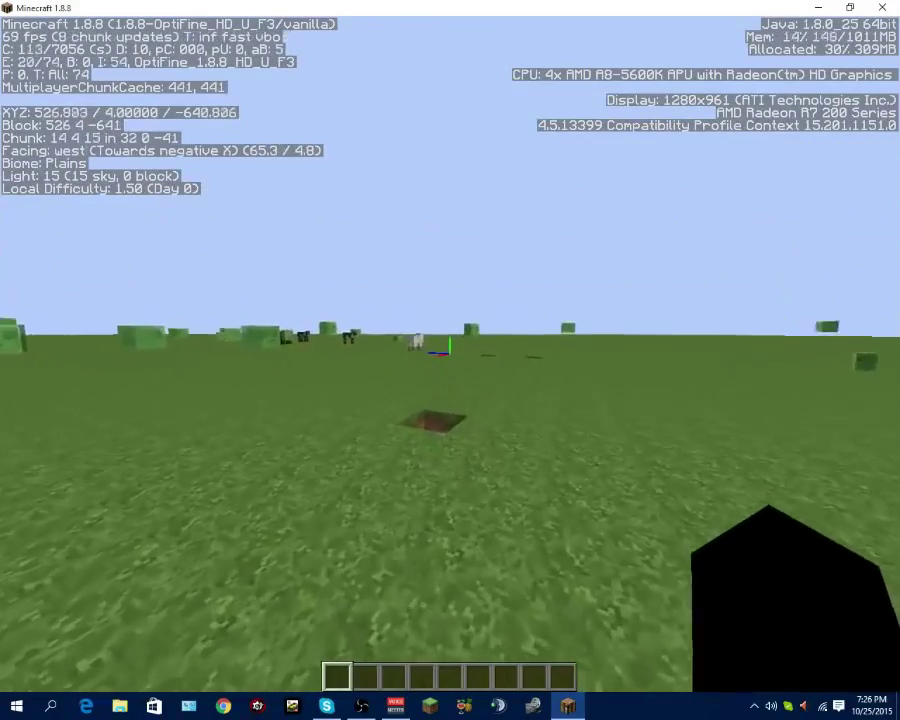